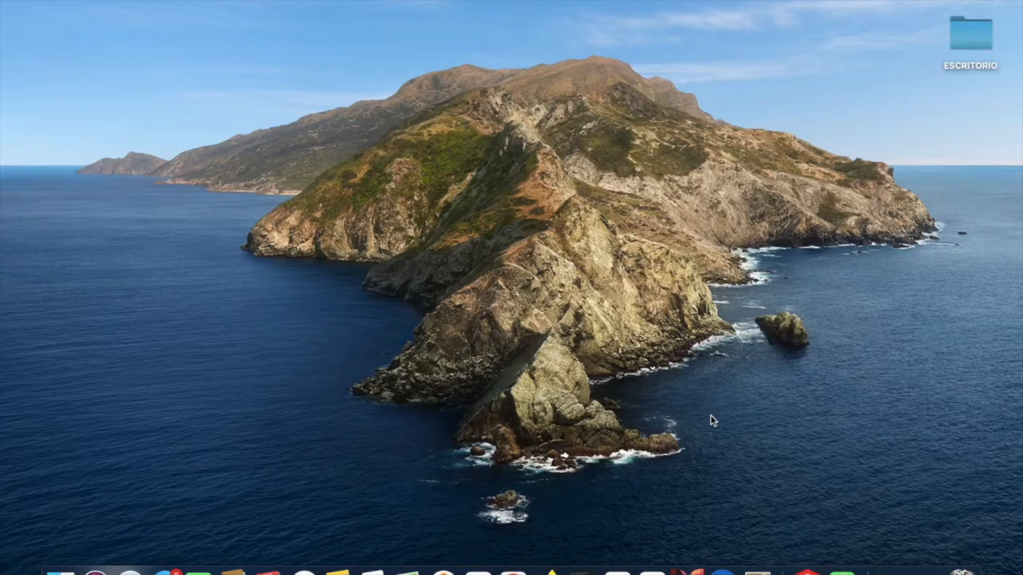
Step: Switch to Excel and examine the rows and columns of sheet Hoja1 in Libro2, out beyond column Z and back
{"action": "left_click", "coordinate": [617, 572]}
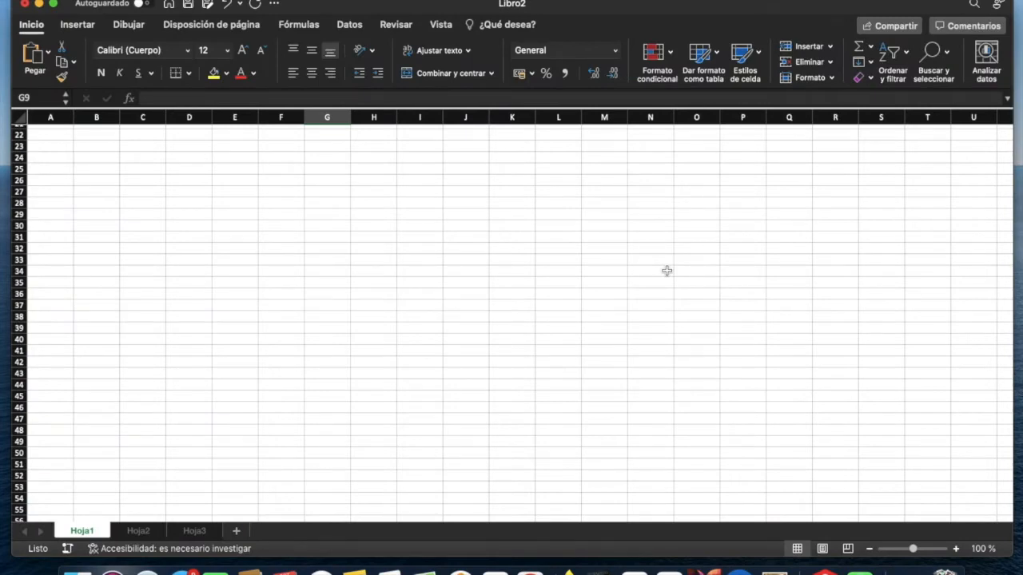
{"action": "scroll", "coordinate": [201, 223], "scroll_direction": "up", "scroll_amount": 10}
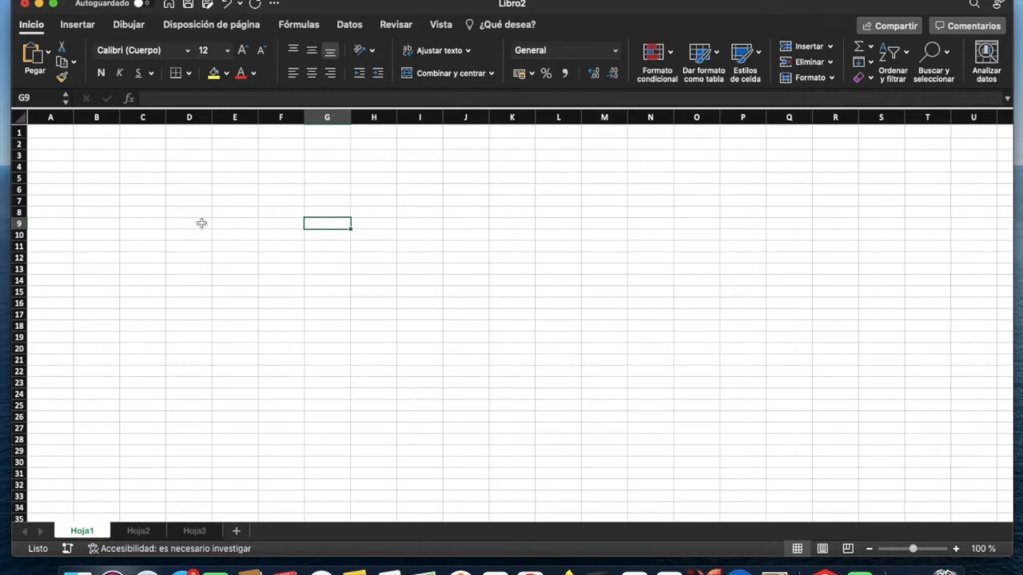
{"action": "scroll", "coordinate": [621, 263], "scroll_direction": "right", "scroll_amount": 10}
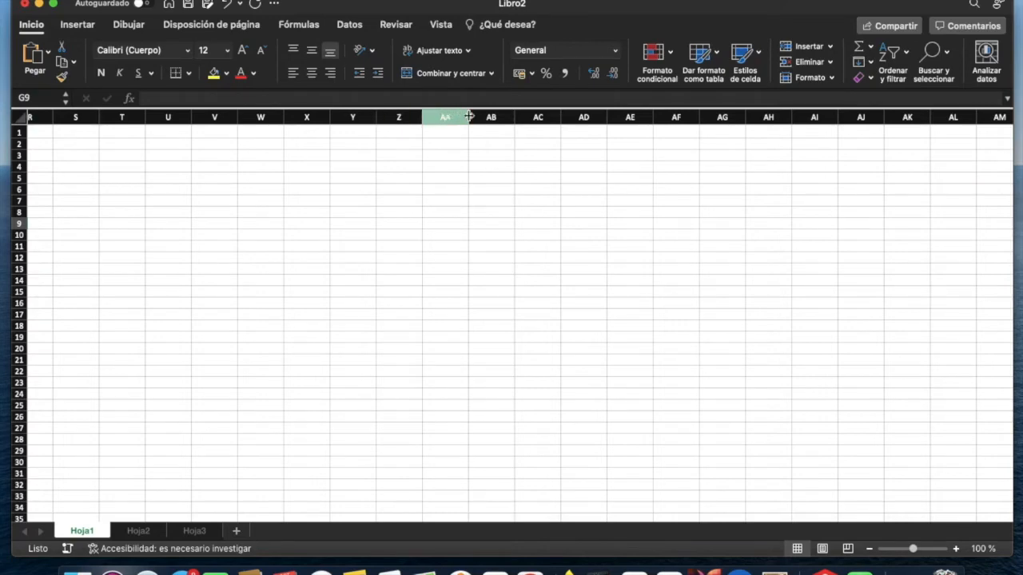
{"action": "scroll", "coordinate": [260, 219], "scroll_direction": "left", "scroll_amount": 6}
{"action": "scroll", "coordinate": [260, 219], "scroll_direction": "left", "scroll_amount": 5}
{"action": "scroll", "coordinate": [259, 220], "scroll_direction": "down", "scroll_amount": 3}
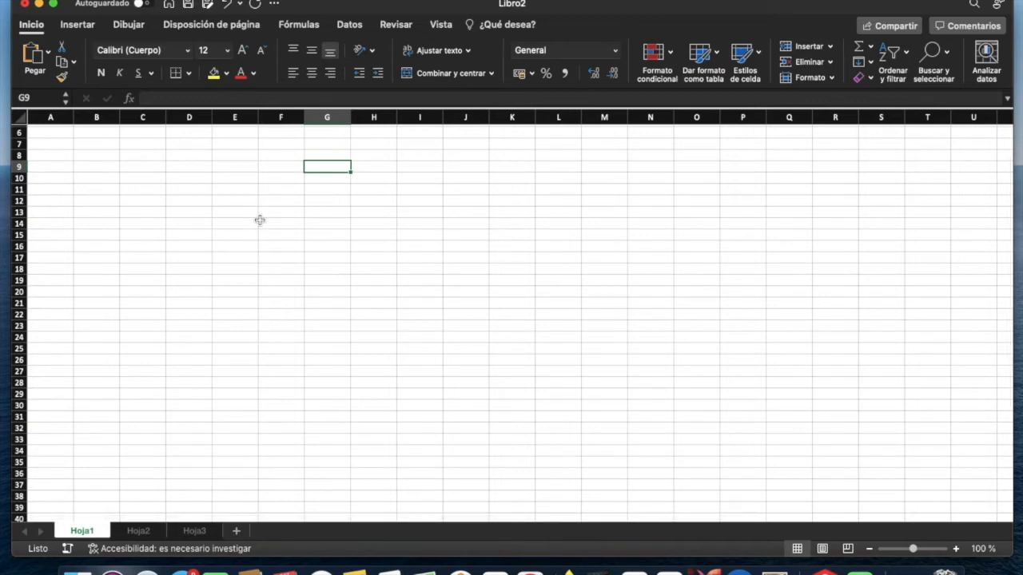
Step: Select cells C8, B4, A3, C2, B2, A2, B6 and L18 in turn to examine their cell references
{"action": "left_click", "coordinate": [140, 155]}
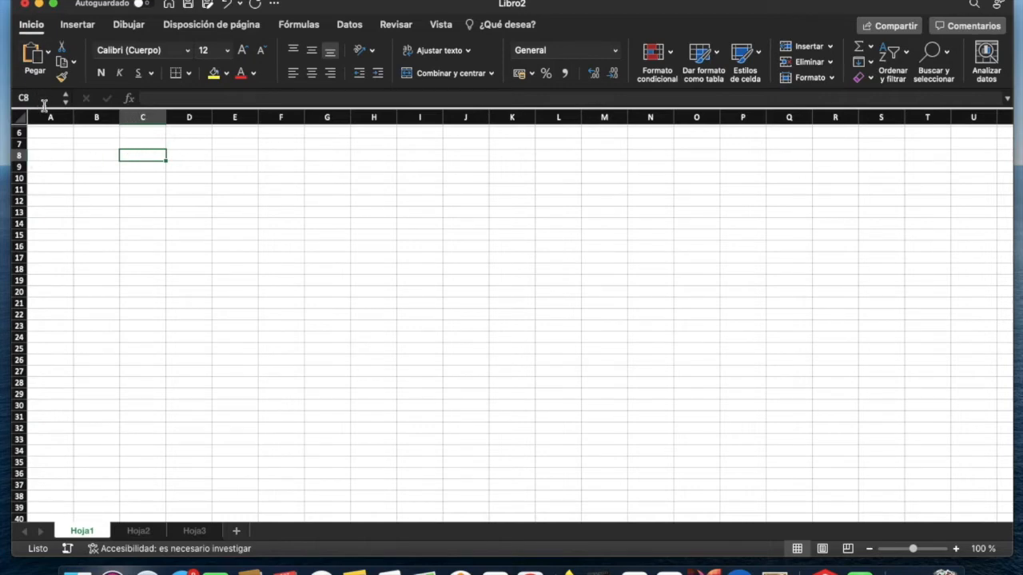
{"action": "scroll", "coordinate": [76, 136], "scroll_direction": "up", "scroll_amount": 3}
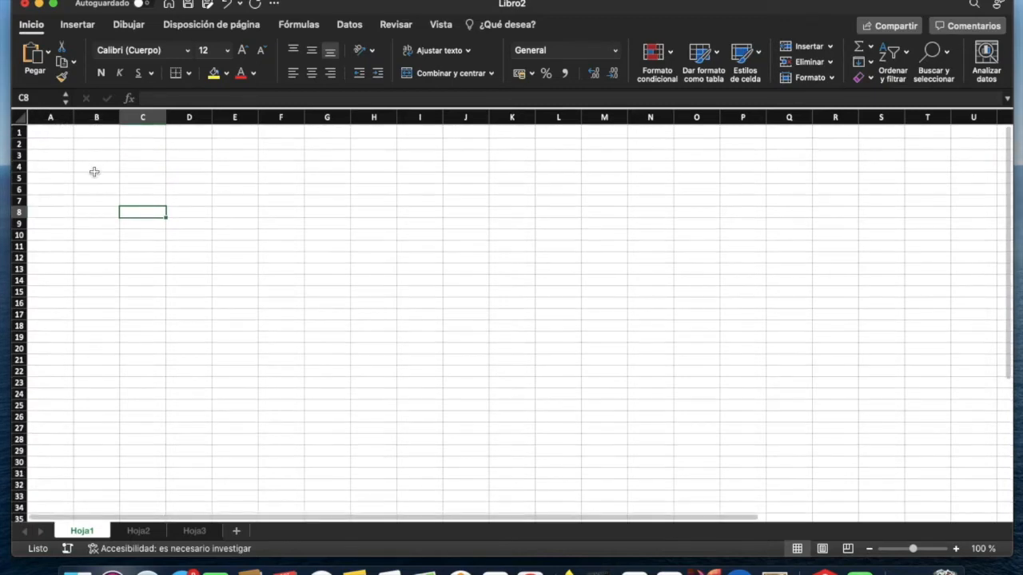
{"action": "left_click", "coordinate": [94, 166]}
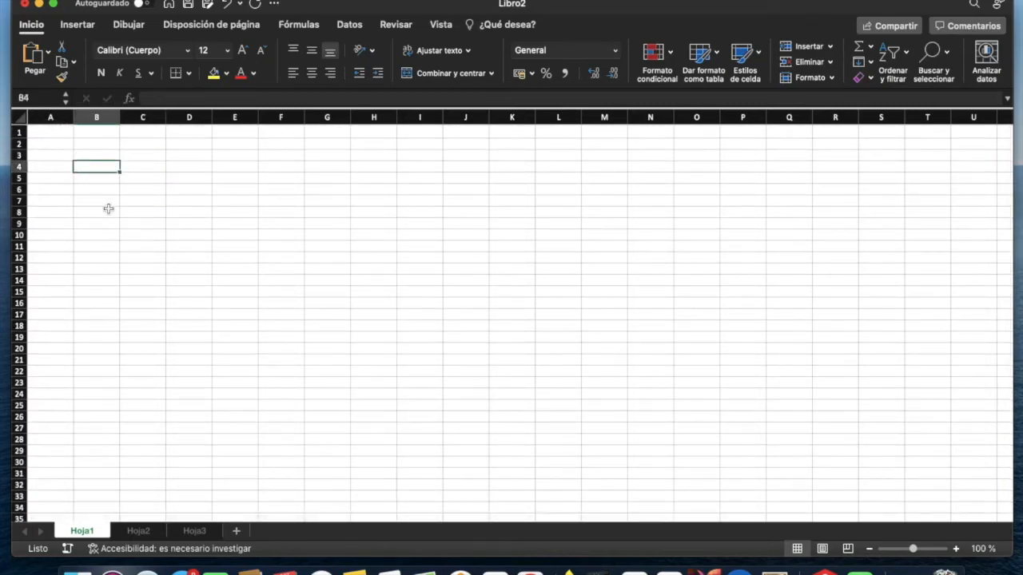
{"action": "left_click", "coordinate": [56, 154]}
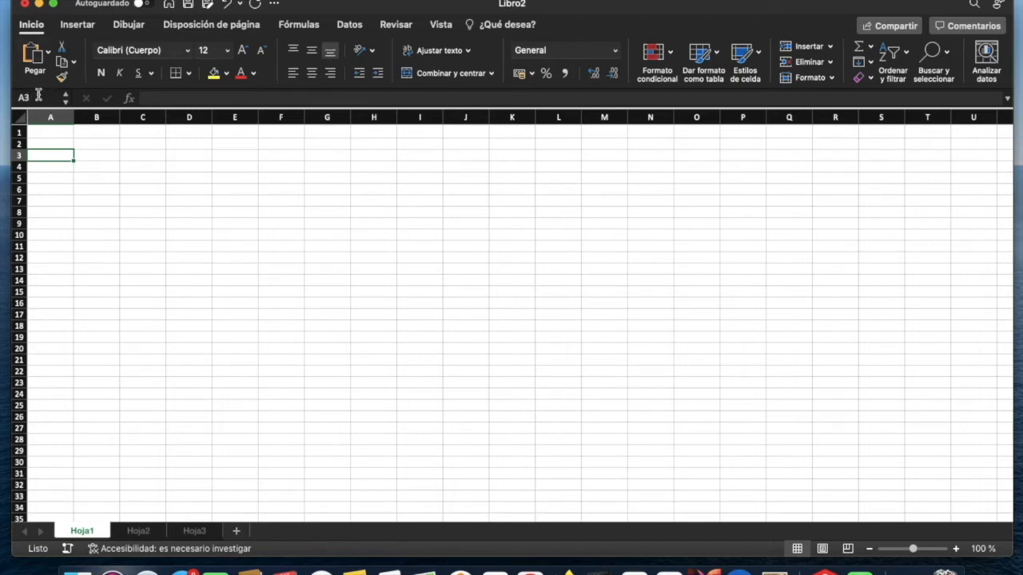
{"action": "left_click", "coordinate": [142, 143]}
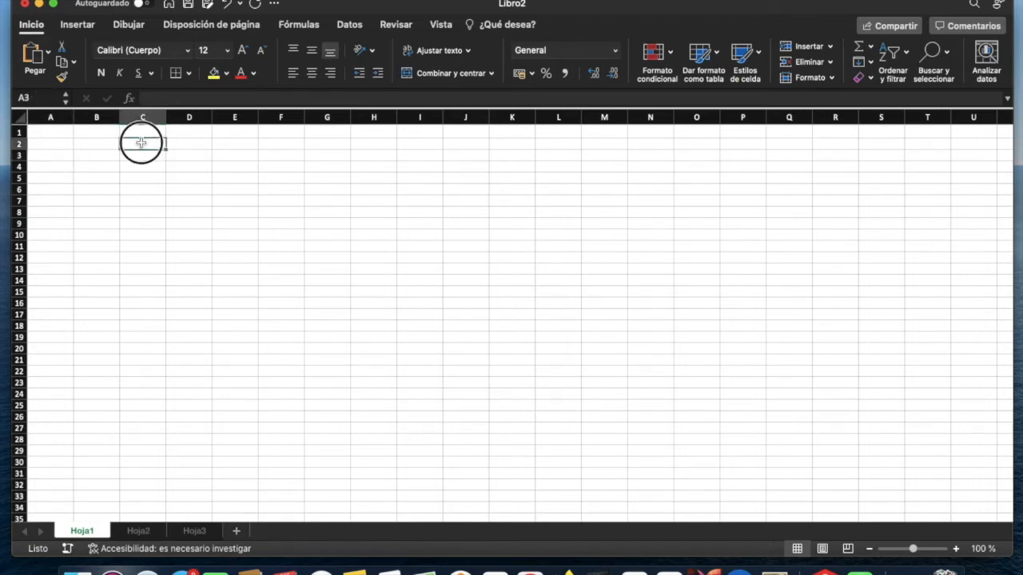
{"action": "left_click", "coordinate": [99, 144]}
{"action": "left_click", "coordinate": [51, 143]}
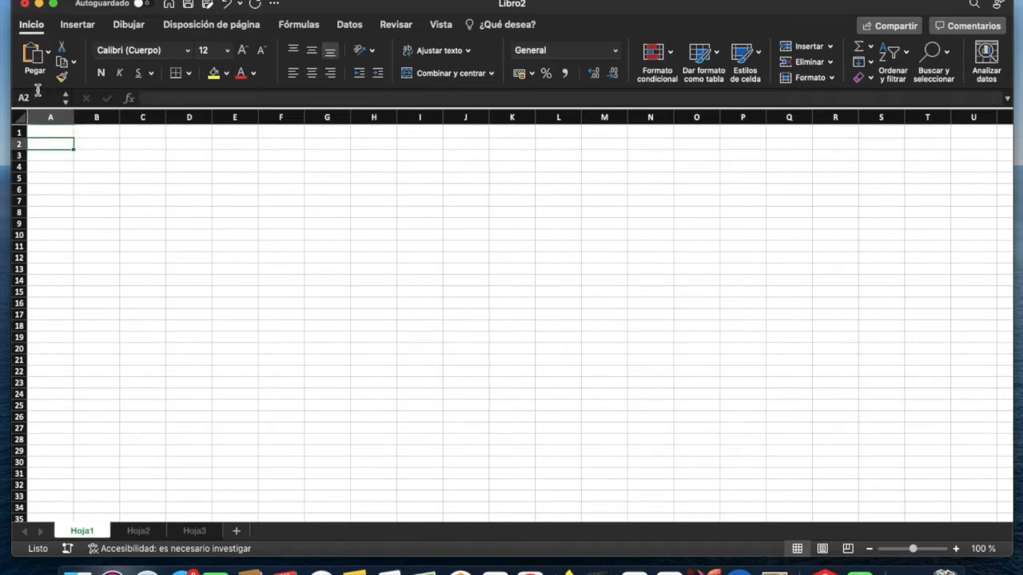
{"action": "left_click", "coordinate": [115, 191]}
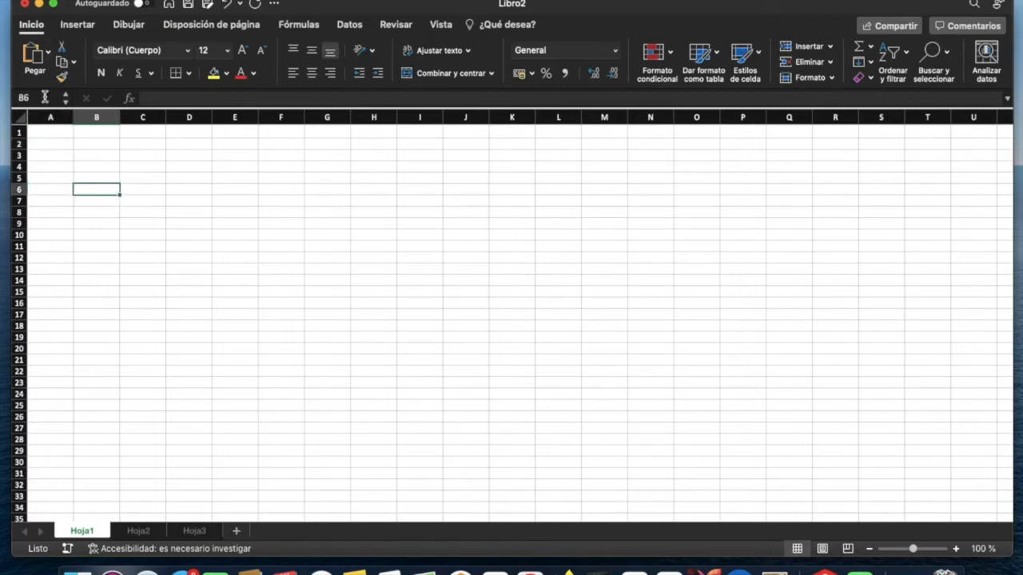
{"action": "left_click", "coordinate": [559, 325]}
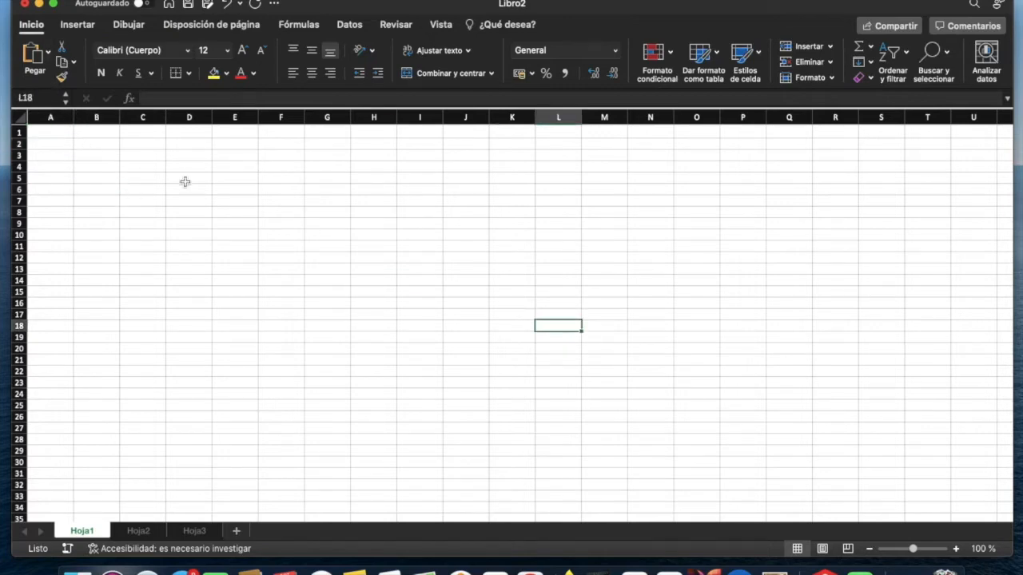
Step: Select cells A3, C5, B4, B6 and B3 one after another to examine individual cells
{"action": "scroll", "coordinate": [125, 160], "scroll_direction": "up", "scroll_amount": 2}
{"action": "left_click", "coordinate": [60, 155]}
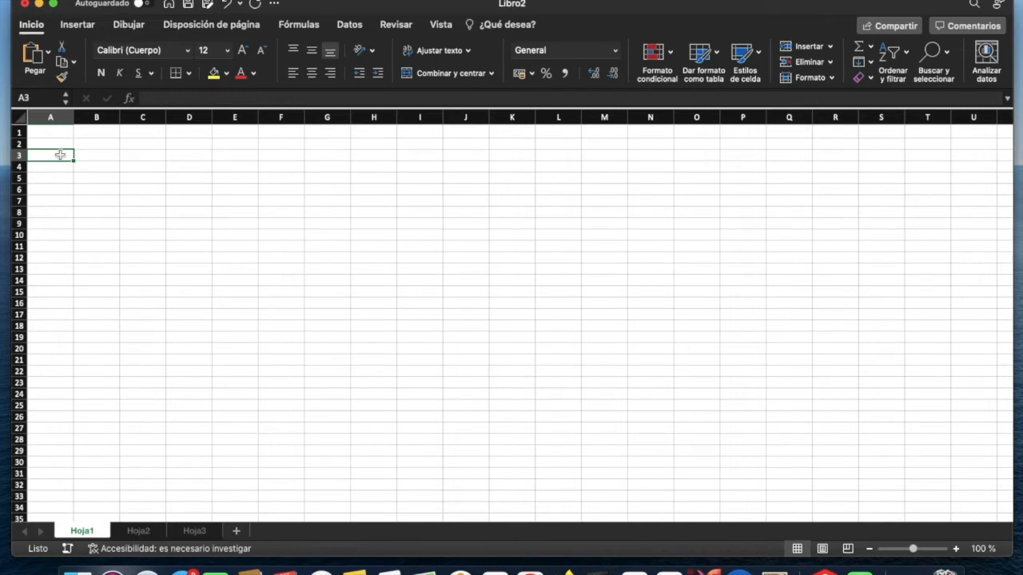
{"action": "left_click", "coordinate": [146, 179]}
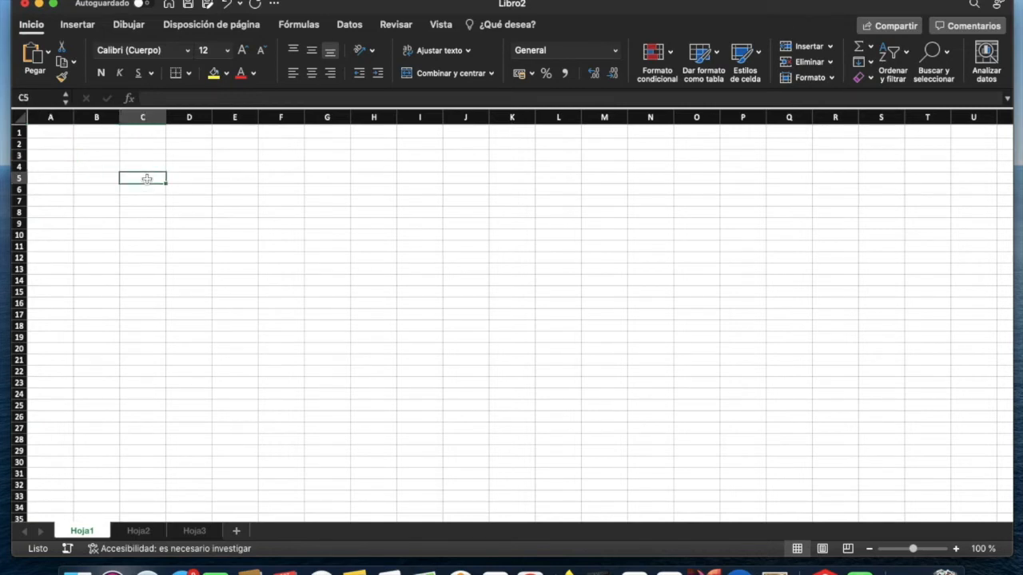
{"action": "left_click", "coordinate": [103, 162]}
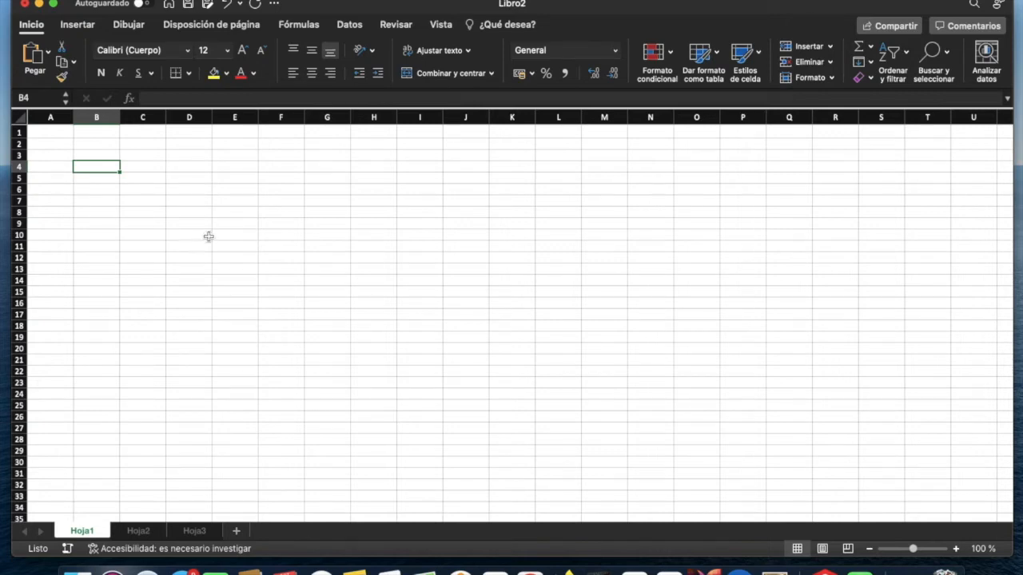
{"action": "left_click", "coordinate": [99, 192]}
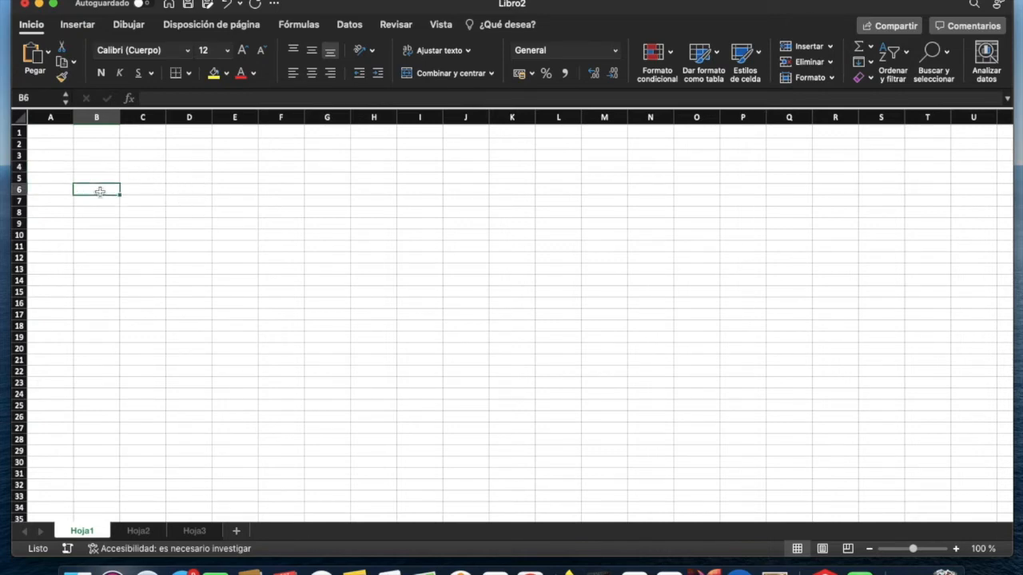
{"action": "left_click", "coordinate": [98, 157]}
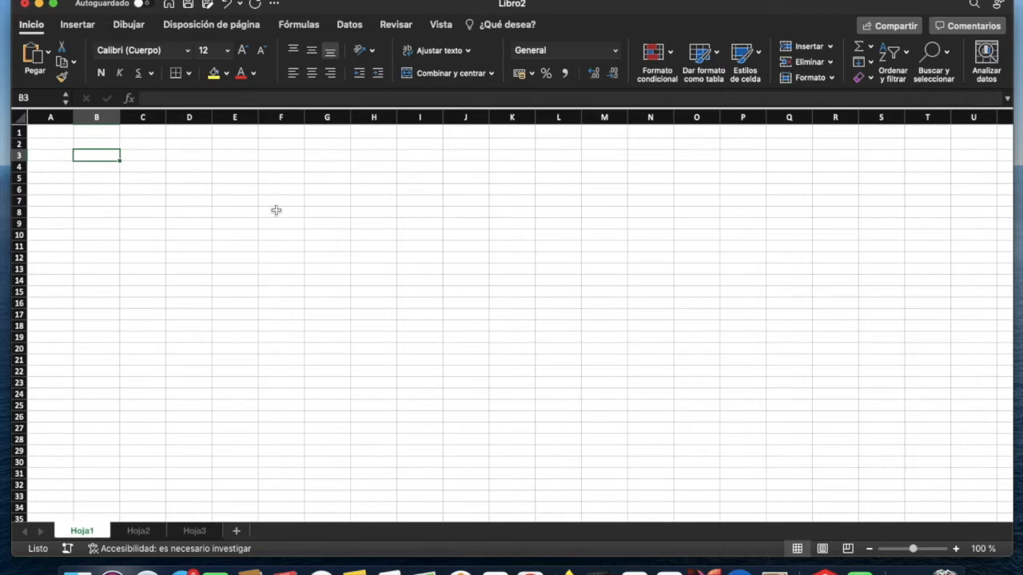
Step: Enter the text "19 millas" in cell C4 and reselect that cell
{"action": "left_click", "coordinate": [153, 170]}
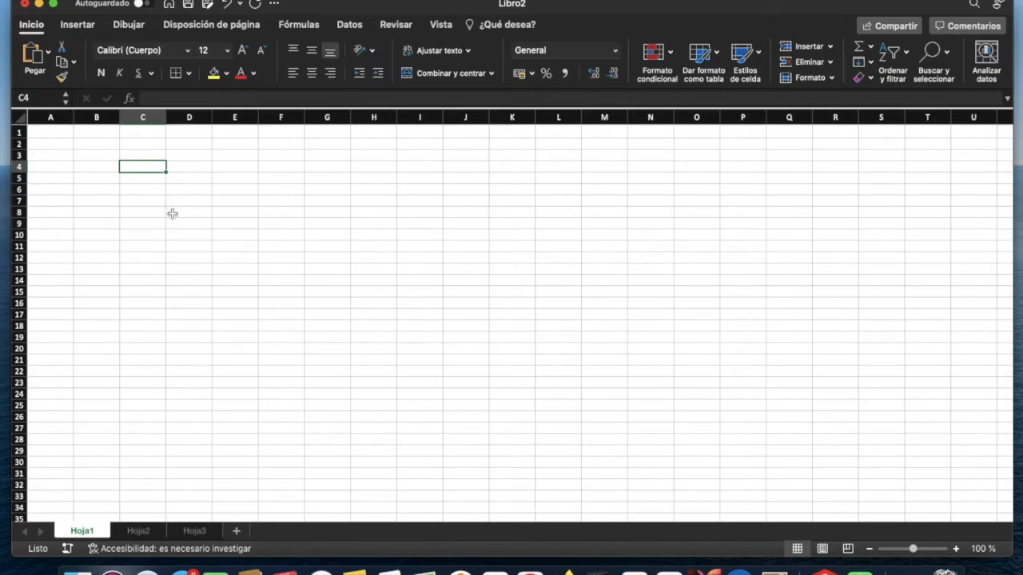
{"action": "scroll", "coordinate": [183, 216], "scroll_direction": "up", "scroll_amount": 3}
{"action": "type", "text": "1"}
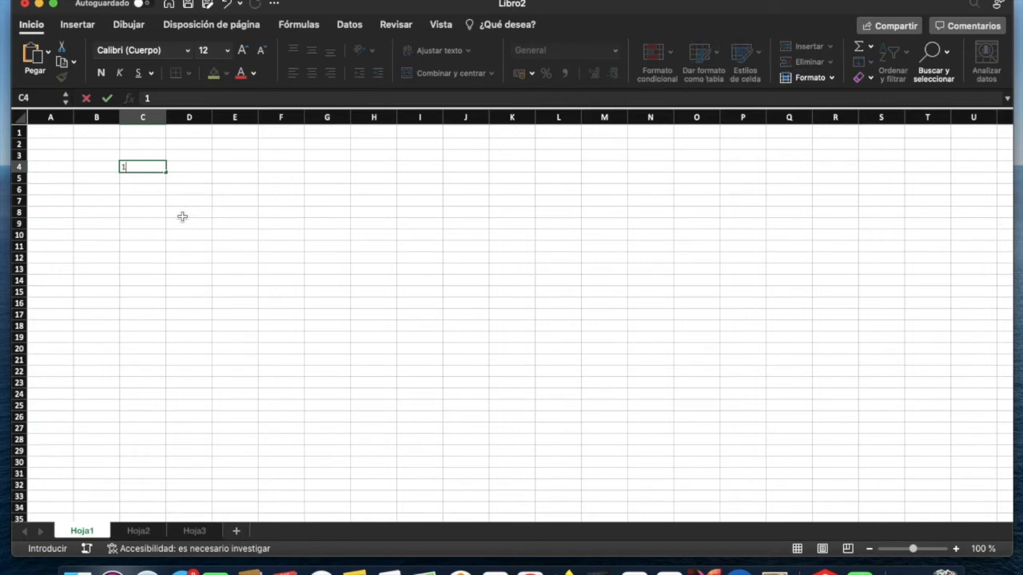
{"action": "type", "text": "9 millas"}
{"action": "key", "text": "Return"}
{"action": "key", "text": "Up"}
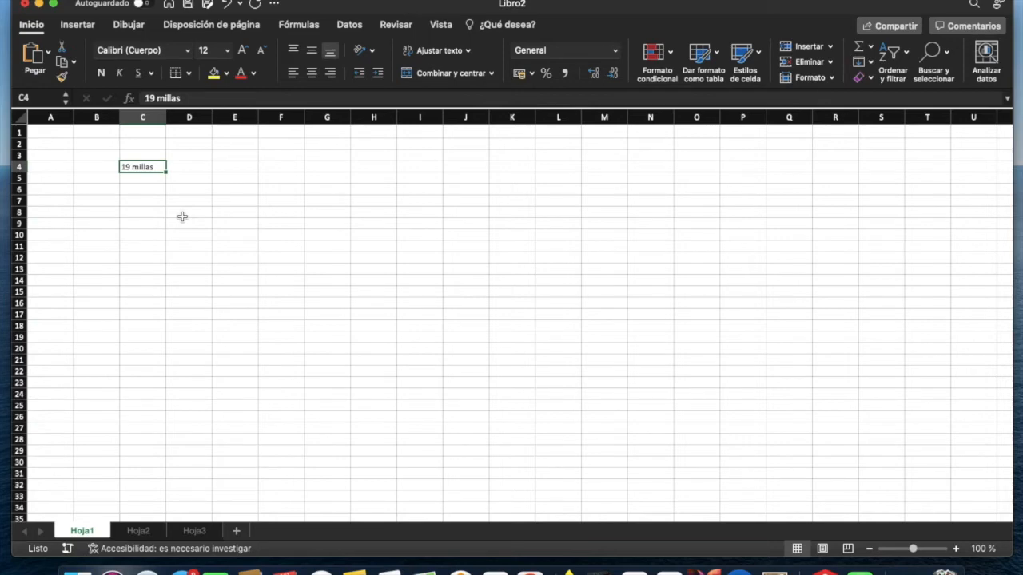
Step: Replace the entry in cell C4 with the number 19, and clear the cell again
{"action": "key", "text": "Delete"}
{"action": "type", "text": "19"}
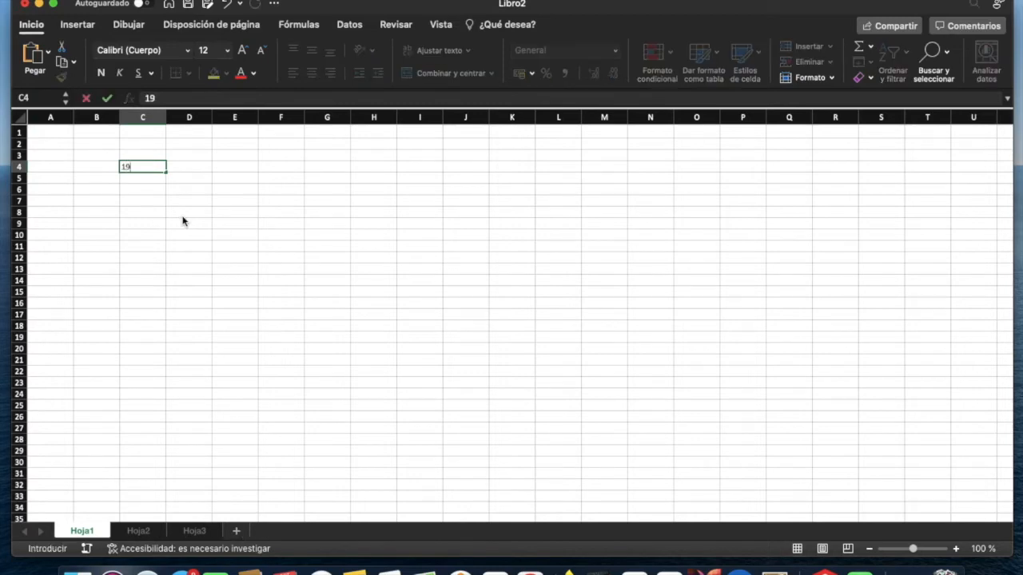
{"action": "key", "text": "Return"}
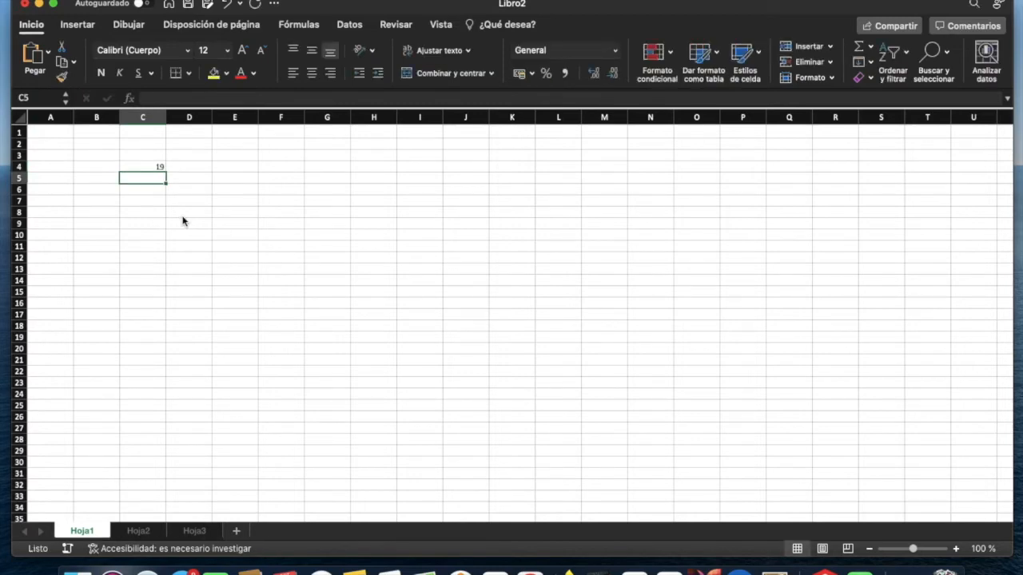
{"action": "left_click", "coordinate": [159, 168]}
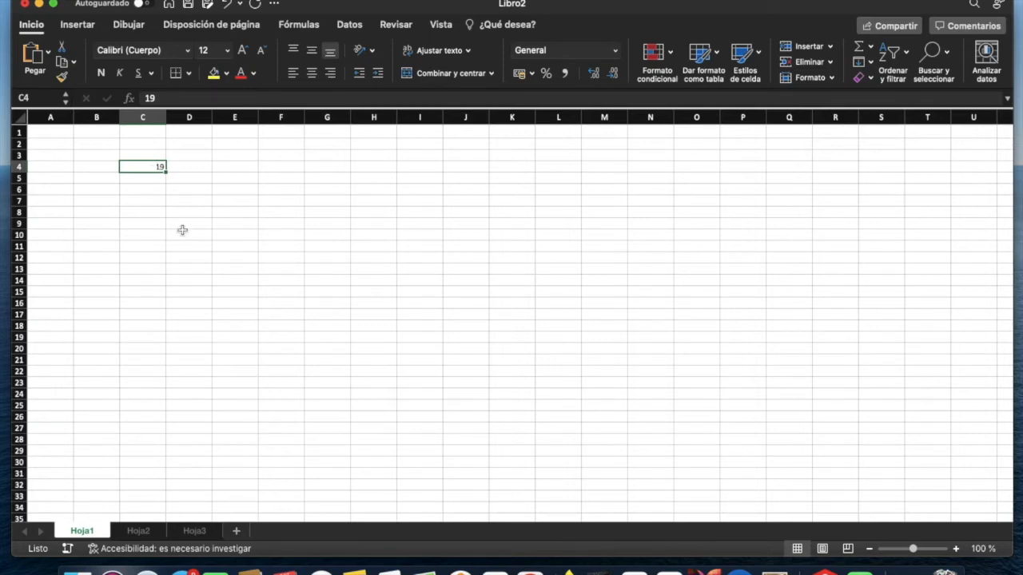
{"action": "key", "text": "Delete"}
Step: Close the workbook Libro2 without saving its changes
{"action": "scroll", "coordinate": [182, 233], "scroll_direction": "down", "scroll_amount": 1}
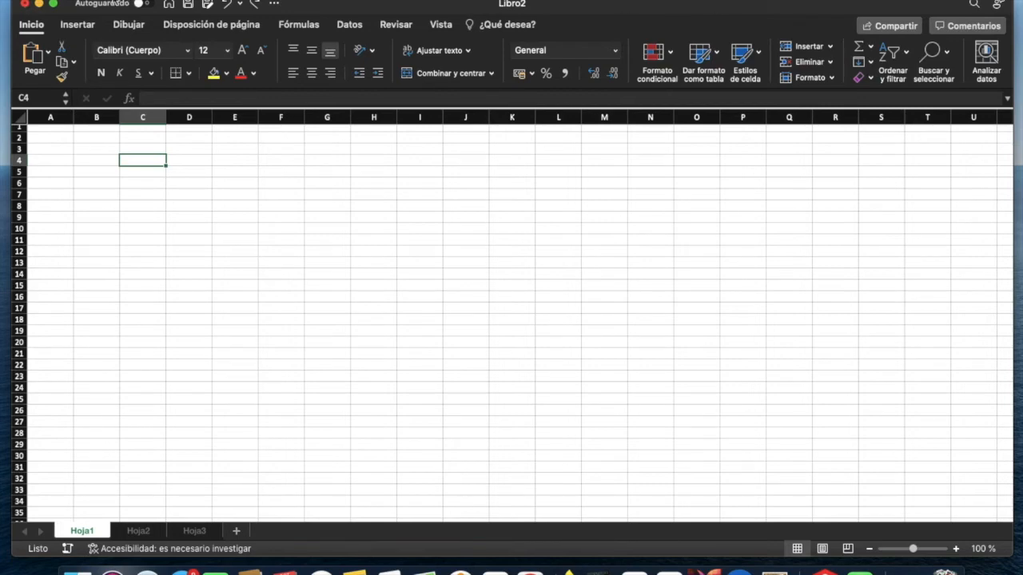
{"action": "left_click", "coordinate": [25, 6]}
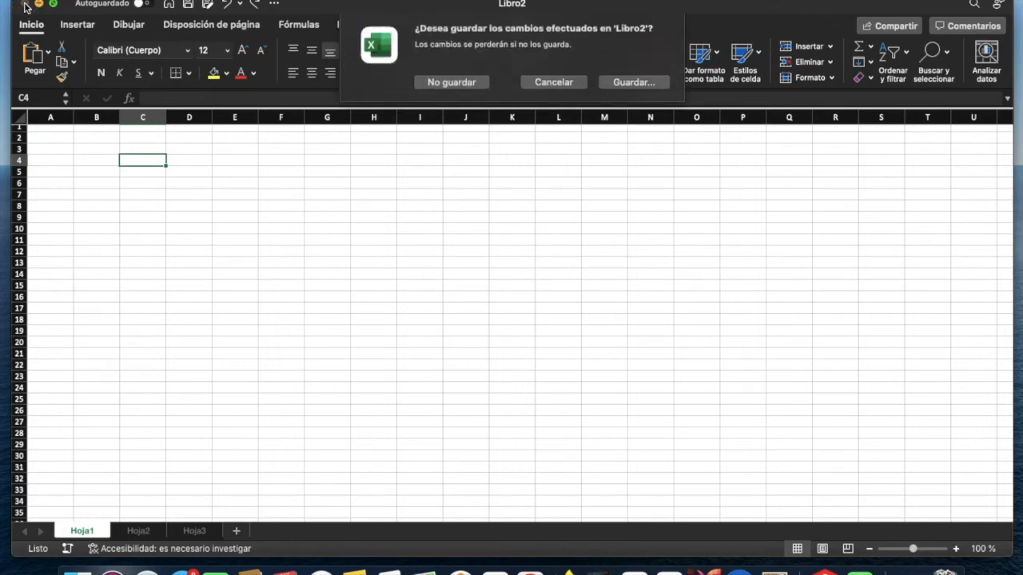
{"action": "left_click", "coordinate": [473, 87]}
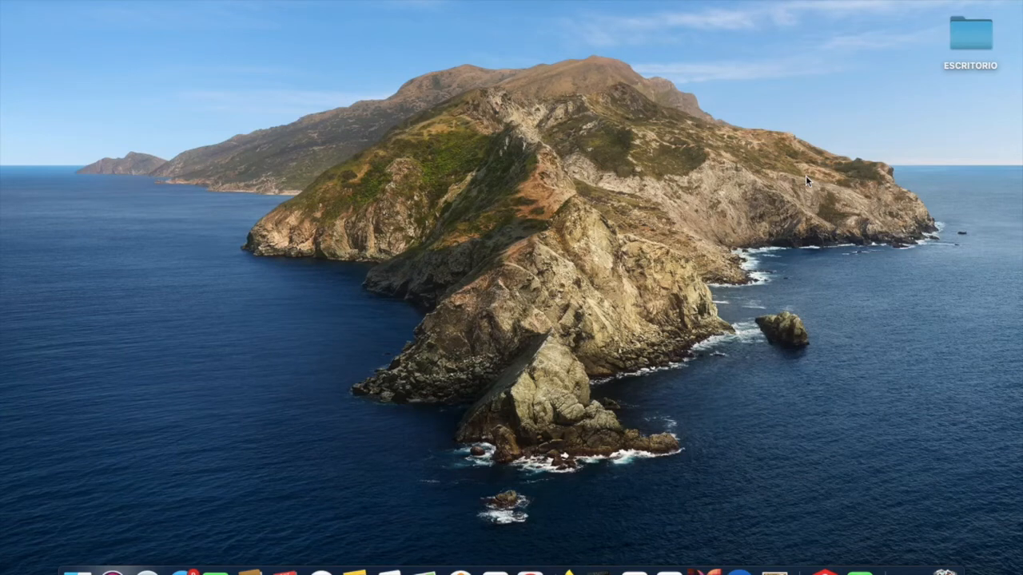
Step: Open a blank workbook (Libro en blanco) from Excel's start gallery and quit Excel completely
{"action": "left_click", "coordinate": [632, 570]}
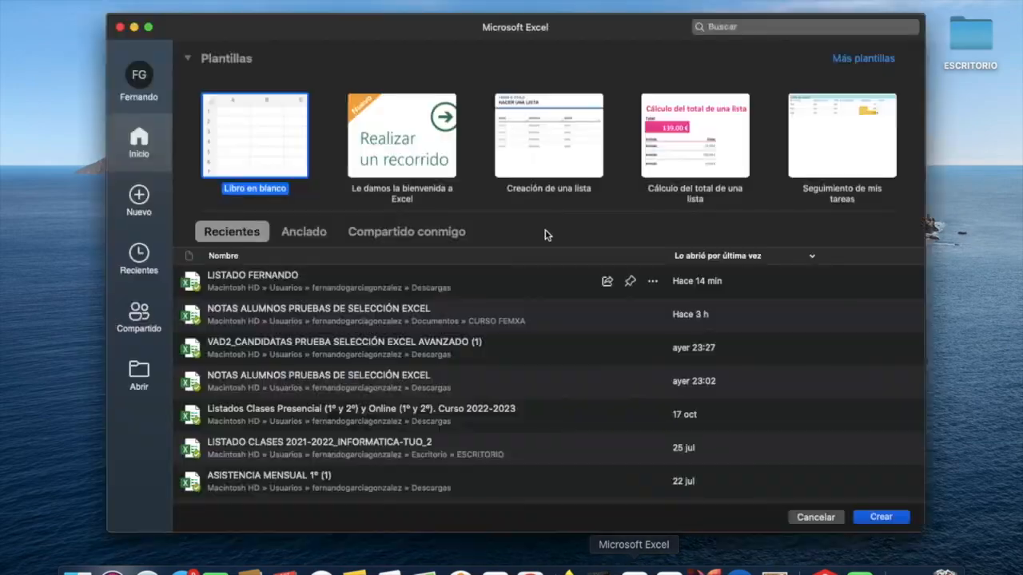
{"action": "double_click", "coordinate": [257, 145]}
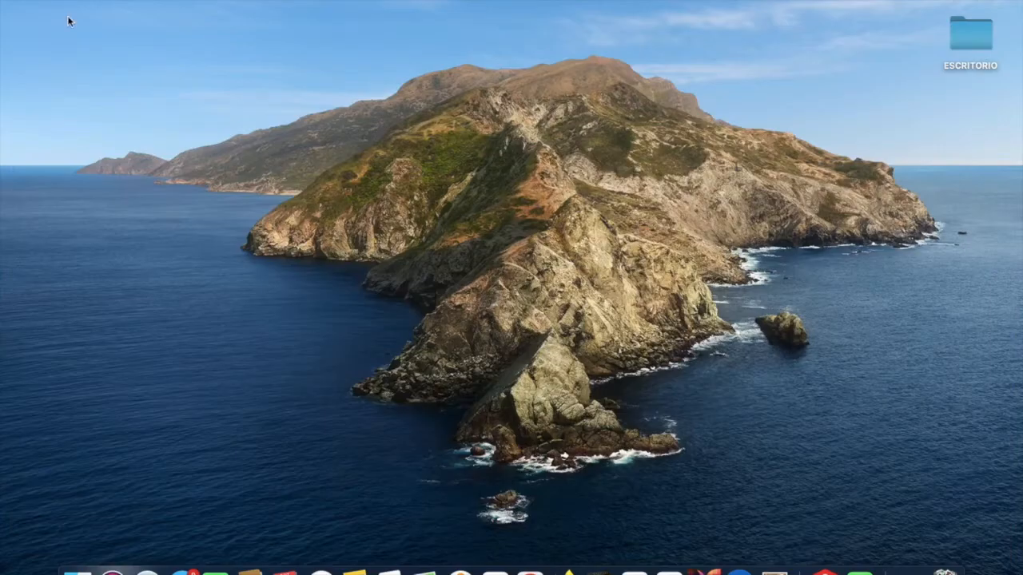
{"action": "right_click", "coordinate": [632, 570]}
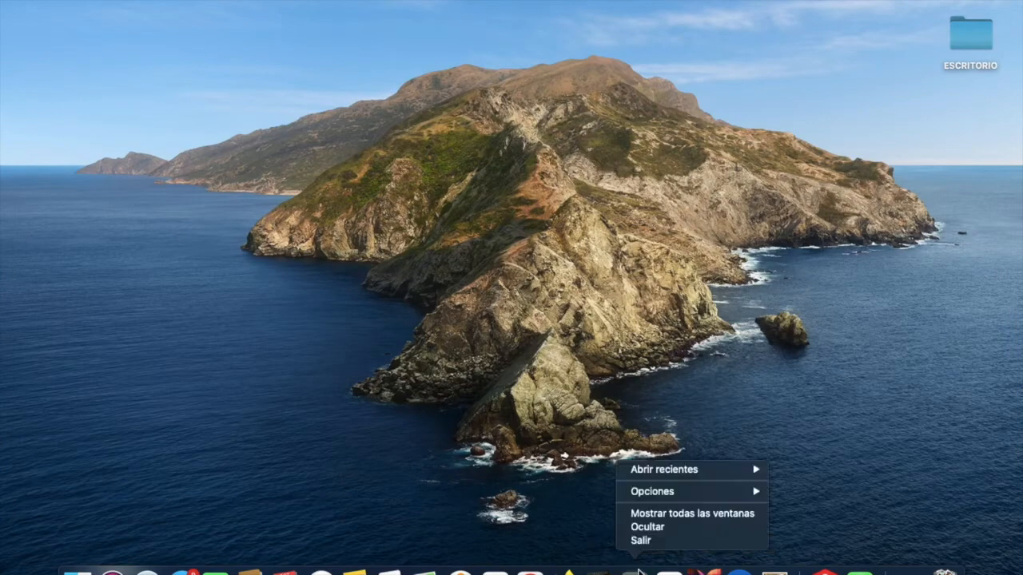
{"action": "left_click", "coordinate": [642, 543]}
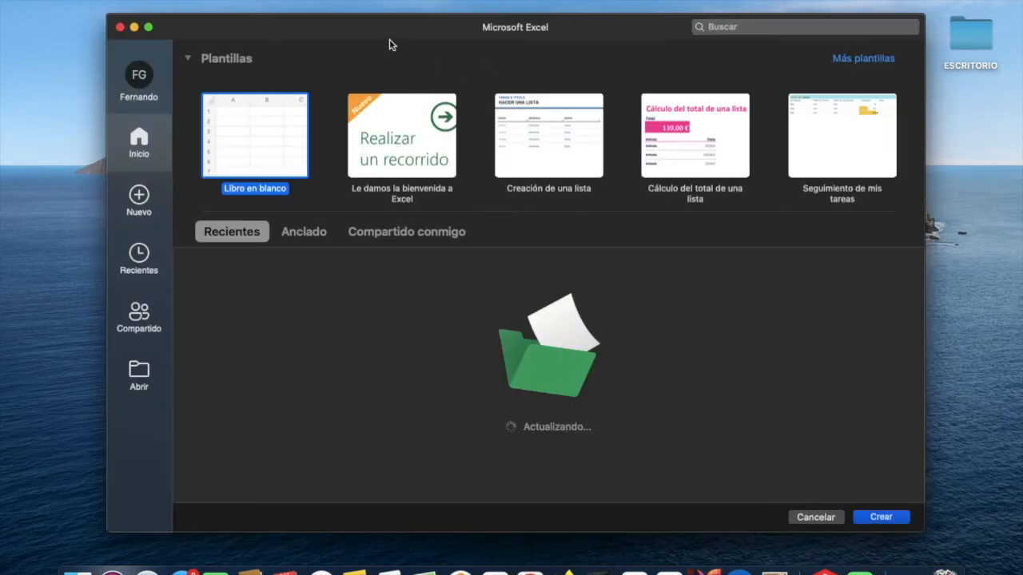
Step: Look through the recent files in the start gallery and create a new workbook from the Libro en blanco template
{"action": "left_click_drag", "start_coordinate": [261, 35], "coordinate": [296, 36]}
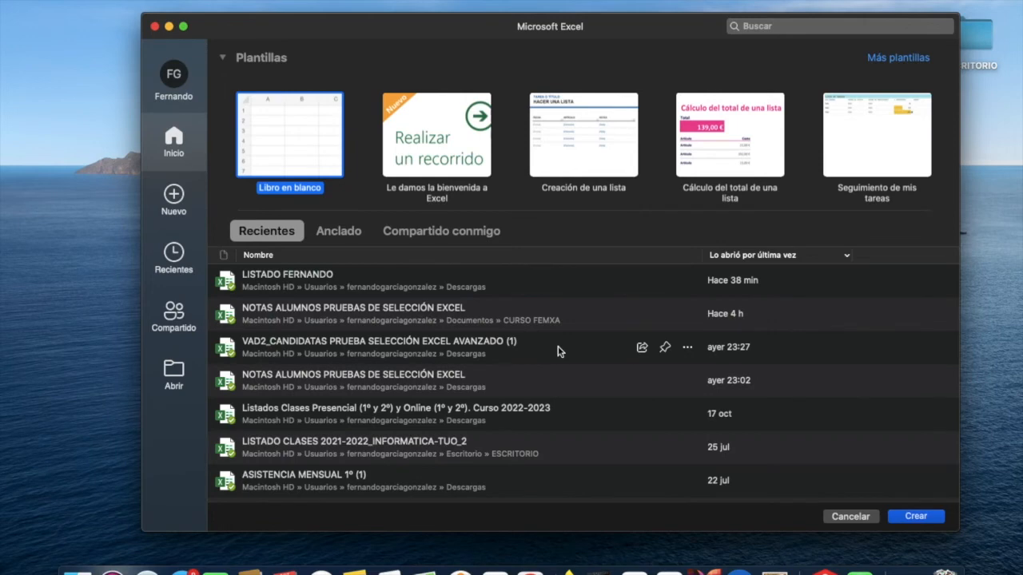
{"action": "scroll", "coordinate": [409, 378], "scroll_direction": "down", "scroll_amount": 5}
{"action": "scroll", "coordinate": [409, 378], "scroll_direction": "up", "scroll_amount": 5}
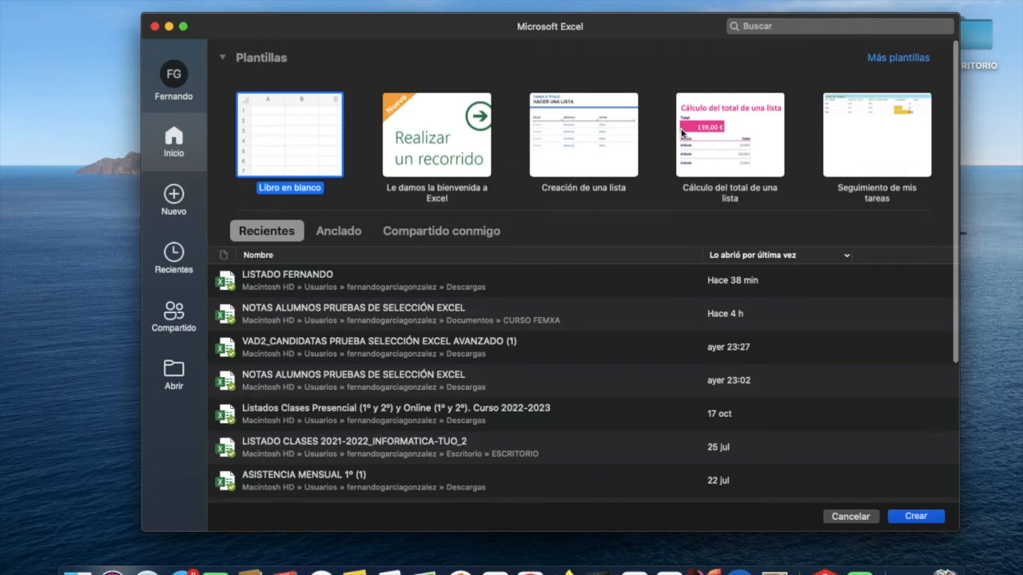
{"action": "double_click", "coordinate": [301, 145]}
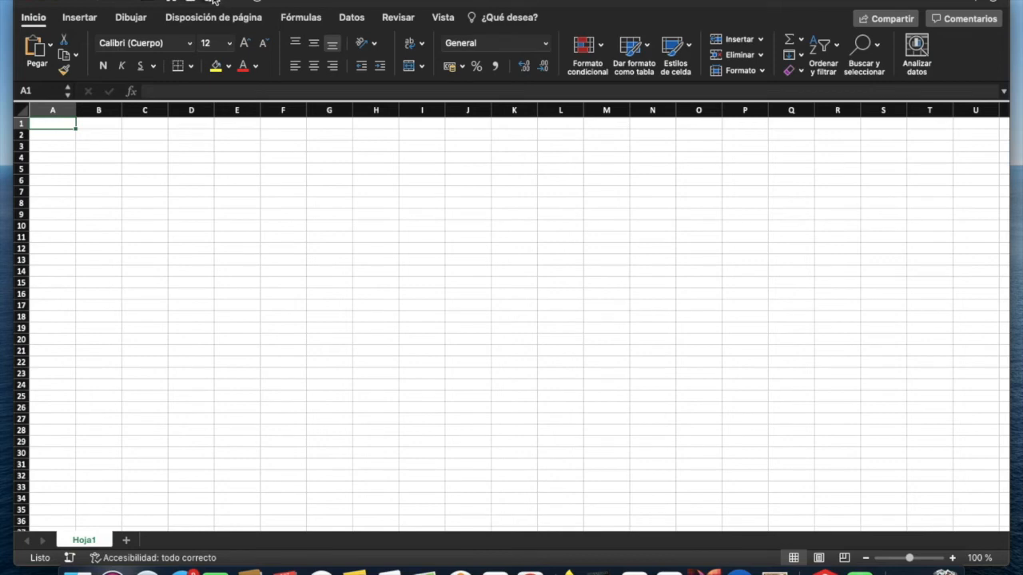
Step: Reopen the start gallery from the blank workbook and close it to return to the sheet
{"action": "left_click", "coordinate": [174, 3]}
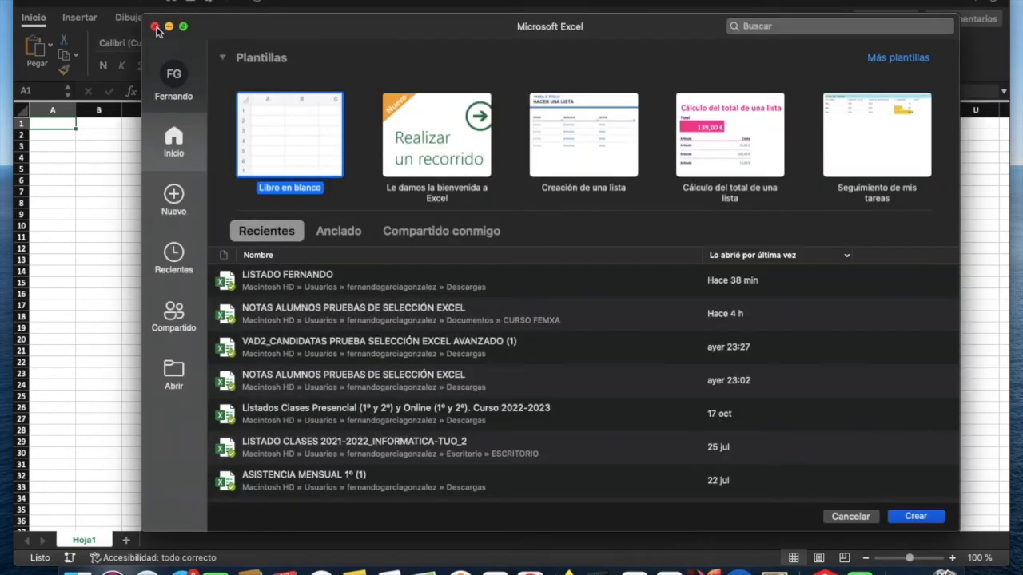
{"action": "left_click", "coordinate": [155, 28]}
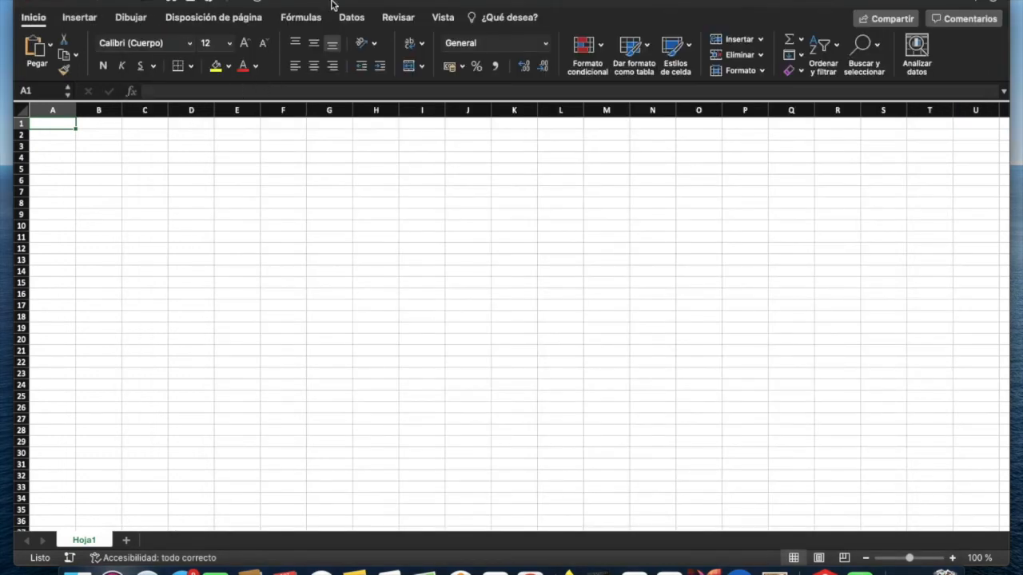
Step: Look over the quick access toolbar customization options and the automatic-save upload dialog, dismissing both without changes
{"action": "left_click", "coordinate": [272, 2]}
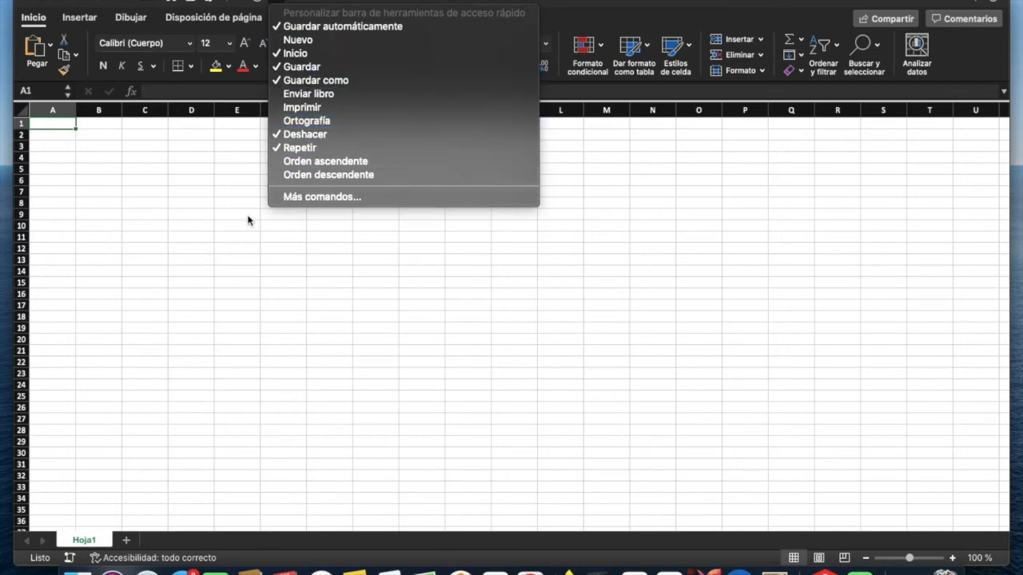
{"action": "left_click", "coordinate": [228, 224]}
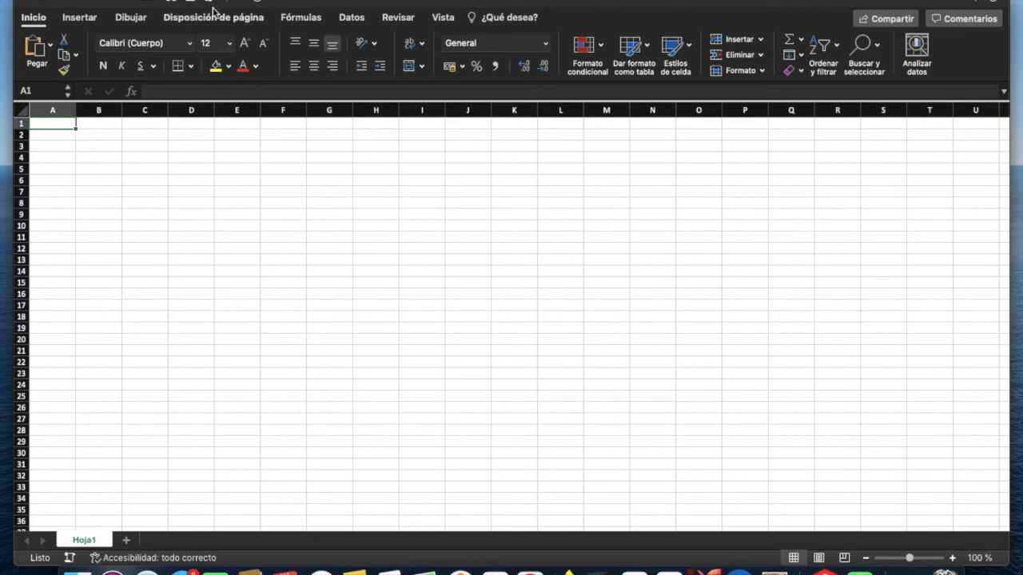
{"action": "left_click", "coordinate": [151, 3]}
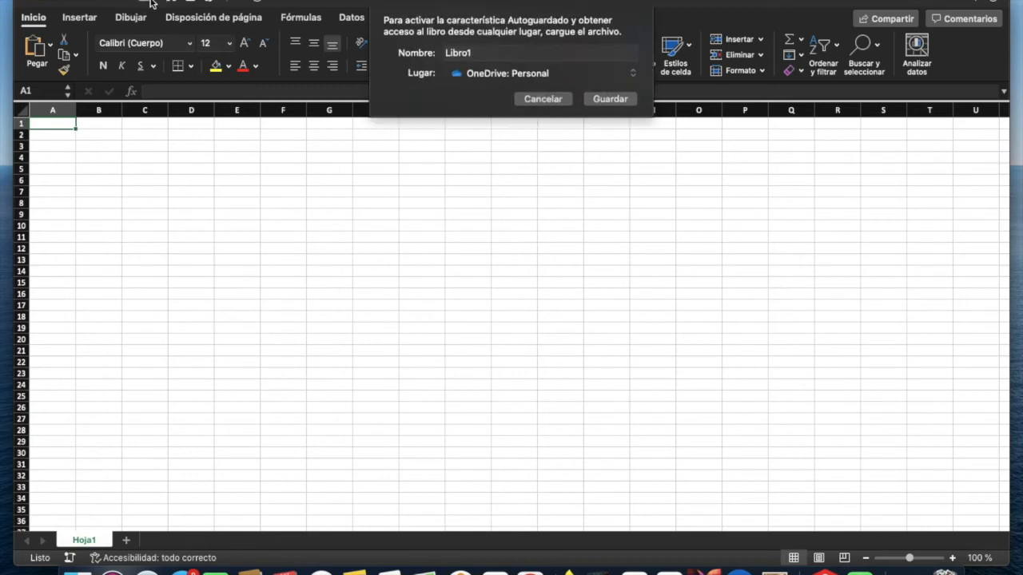
{"action": "left_click", "coordinate": [546, 95]}
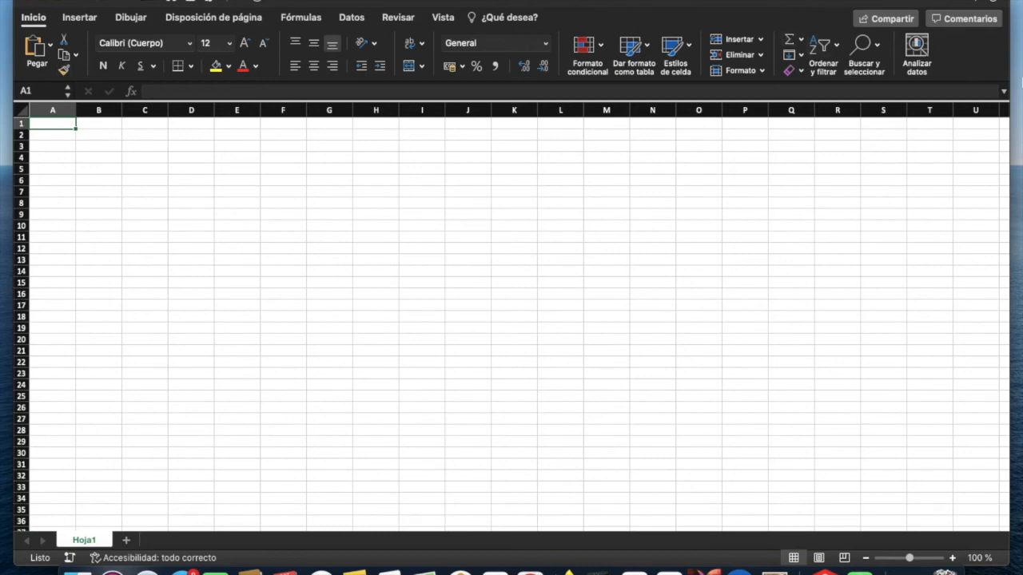
Step: Examine the Insertar, Dibujar, Disposición de página, Fórmulas, Datos, Revisar and Vista command groups and return to the Inicio commands
{"action": "left_click", "coordinate": [82, 18]}
{"action": "left_click", "coordinate": [140, 19]}
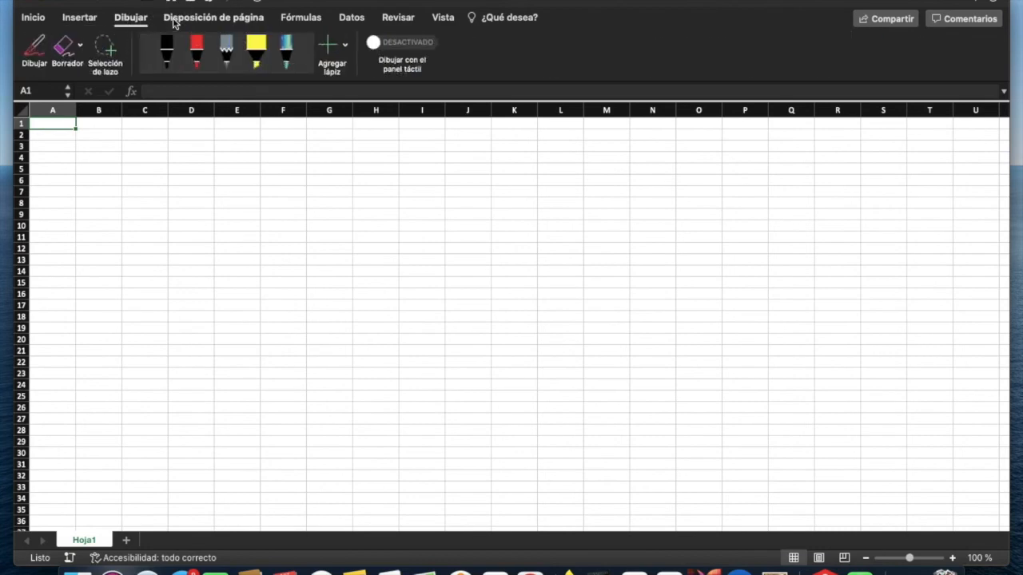
{"action": "left_click", "coordinate": [173, 21]}
{"action": "left_click", "coordinate": [300, 21]}
{"action": "left_click", "coordinate": [363, 21]}
{"action": "left_click", "coordinate": [408, 19]}
{"action": "left_click", "coordinate": [443, 18]}
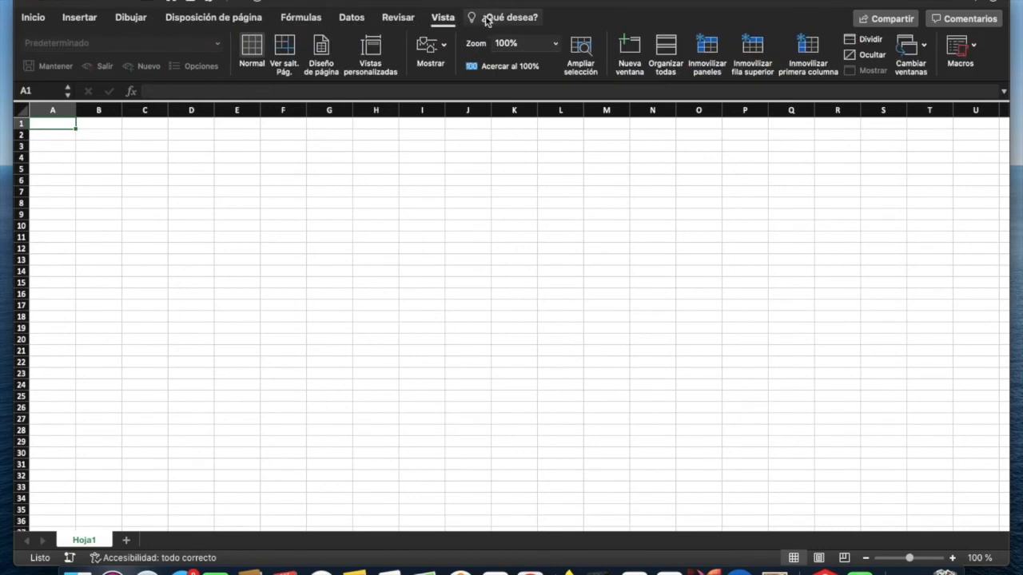
{"action": "left_click", "coordinate": [33, 18]}
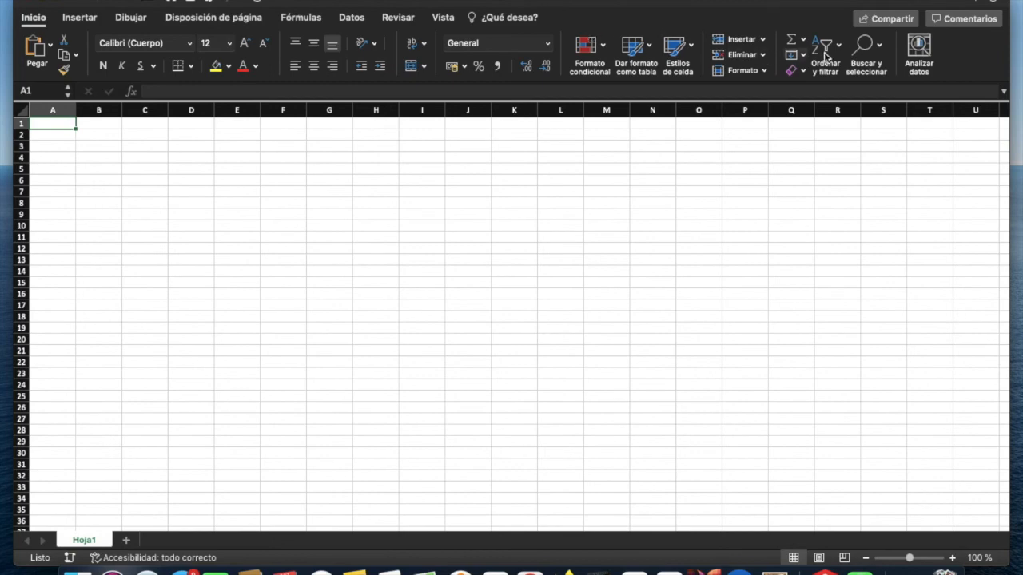
{"action": "left_click", "coordinate": [89, 20]}
{"action": "left_click", "coordinate": [126, 18]}
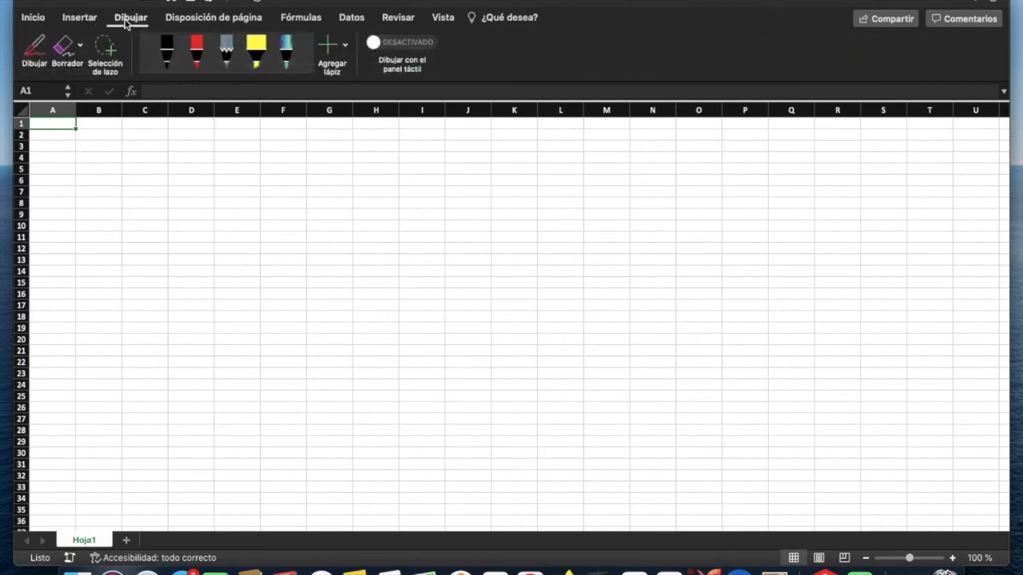
{"action": "left_click", "coordinate": [192, 24]}
{"action": "left_click", "coordinate": [294, 17]}
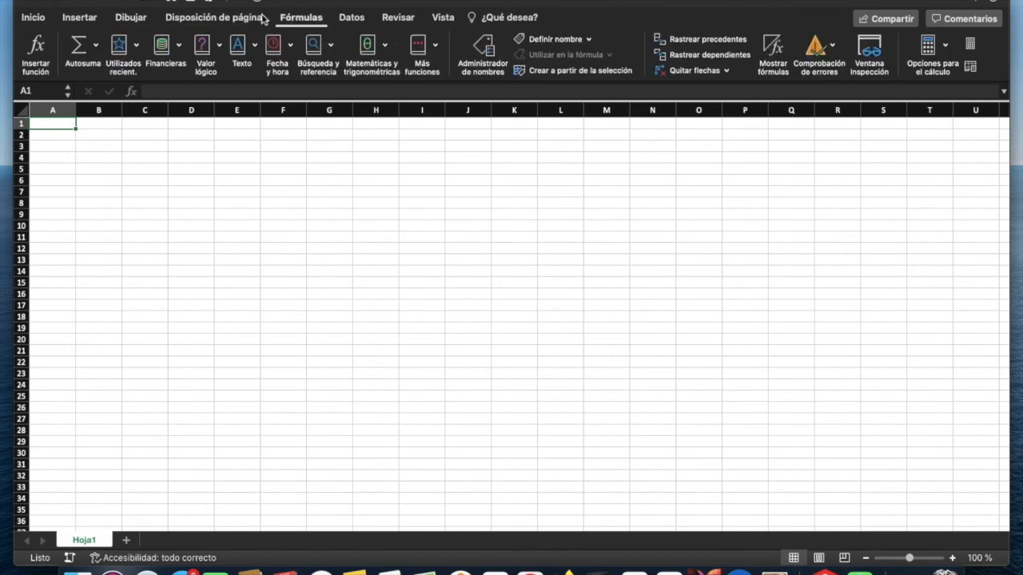
{"action": "left_click", "coordinate": [36, 18]}
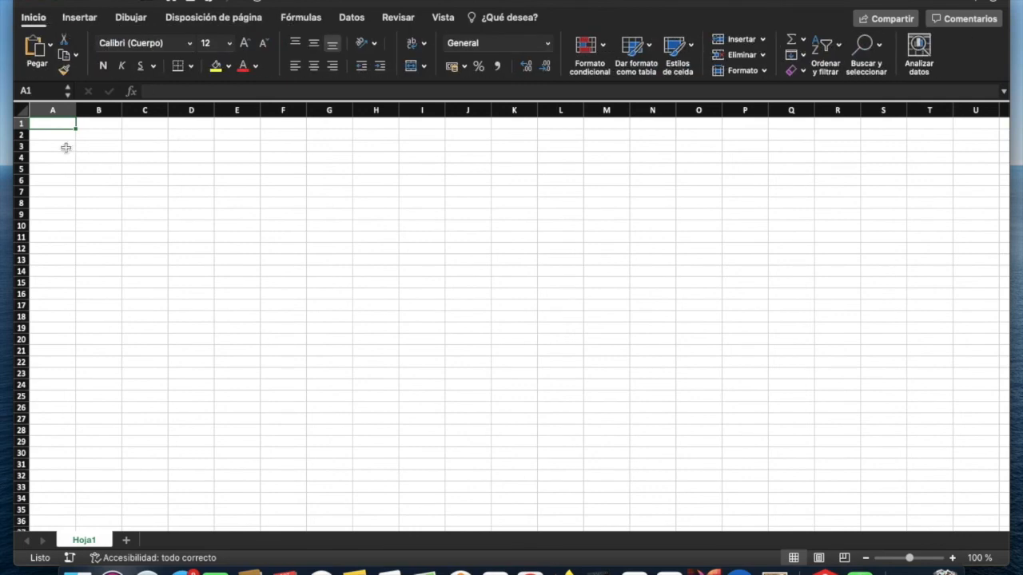
Step: Examine the cell reference box, the formula bar and the function list of the formula builder for cell A1, and close the builder
{"action": "left_click", "coordinate": [45, 90]}
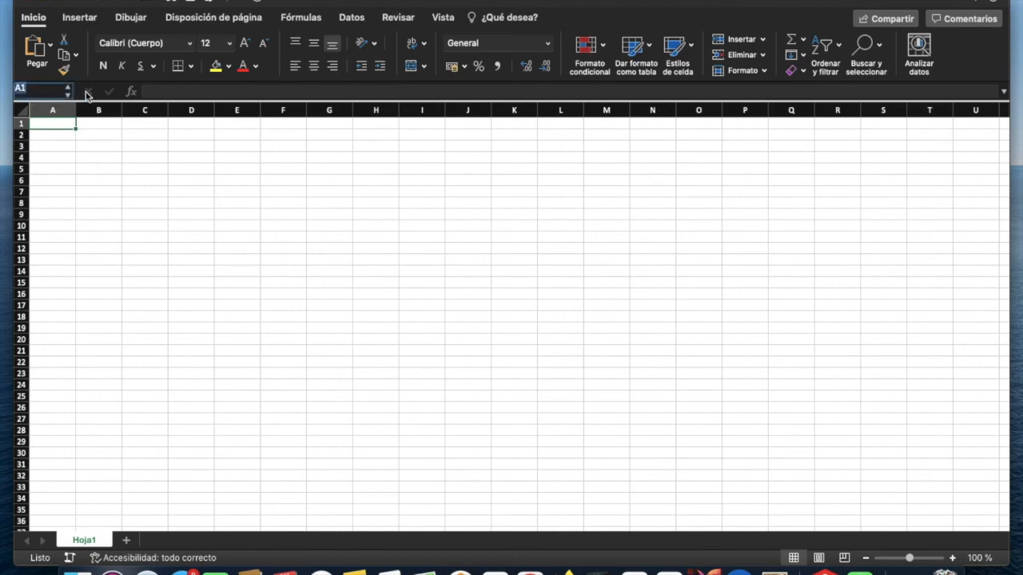
{"action": "left_click", "coordinate": [183, 92]}
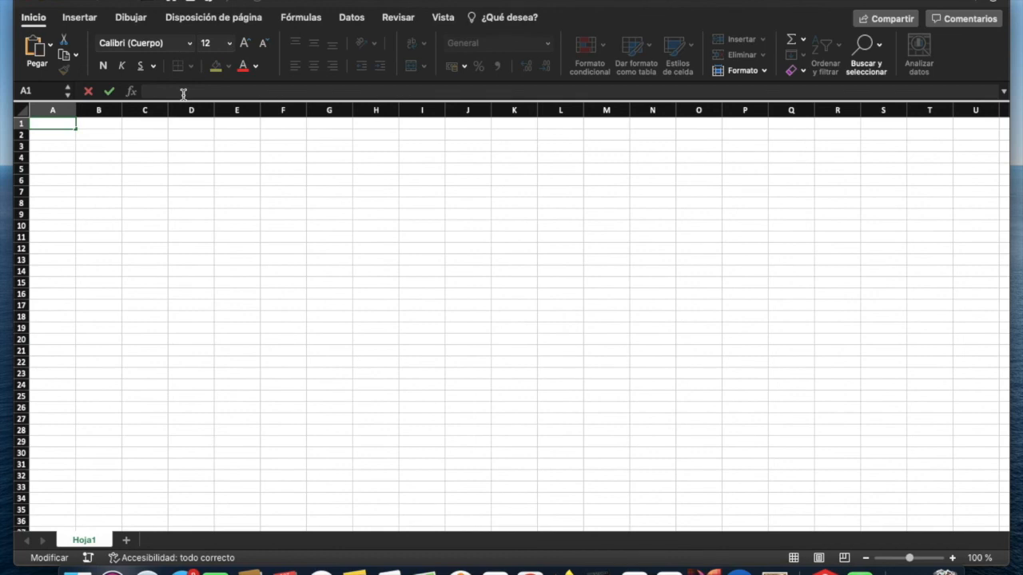
{"action": "left_click", "coordinate": [133, 93]}
{"action": "scroll", "coordinate": [886, 260], "scroll_direction": "down", "scroll_amount": 10}
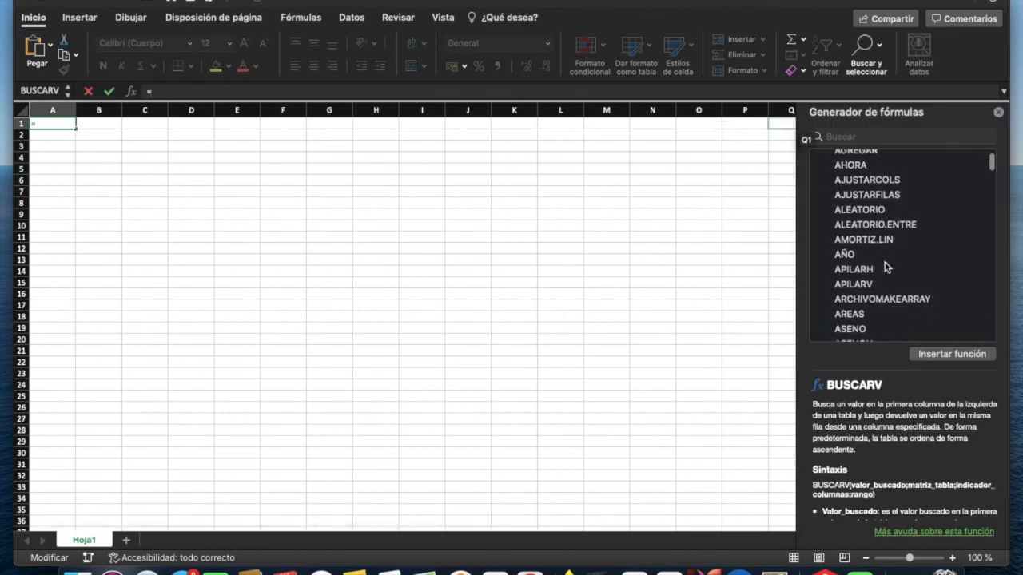
{"action": "scroll", "coordinate": [885, 264], "scroll_direction": "up", "scroll_amount": 10}
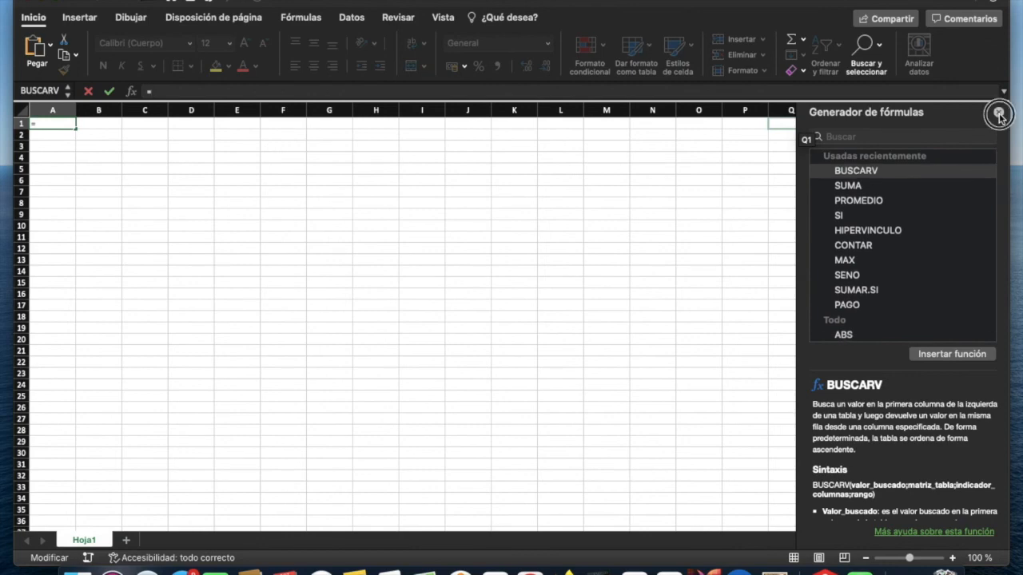
{"action": "left_click", "coordinate": [998, 113]}
Step: Enter the text ggg in cell D4 and reselect the cell to inspect its content
{"action": "left_click", "coordinate": [182, 159]}
{"action": "type", "text": "ggg"}
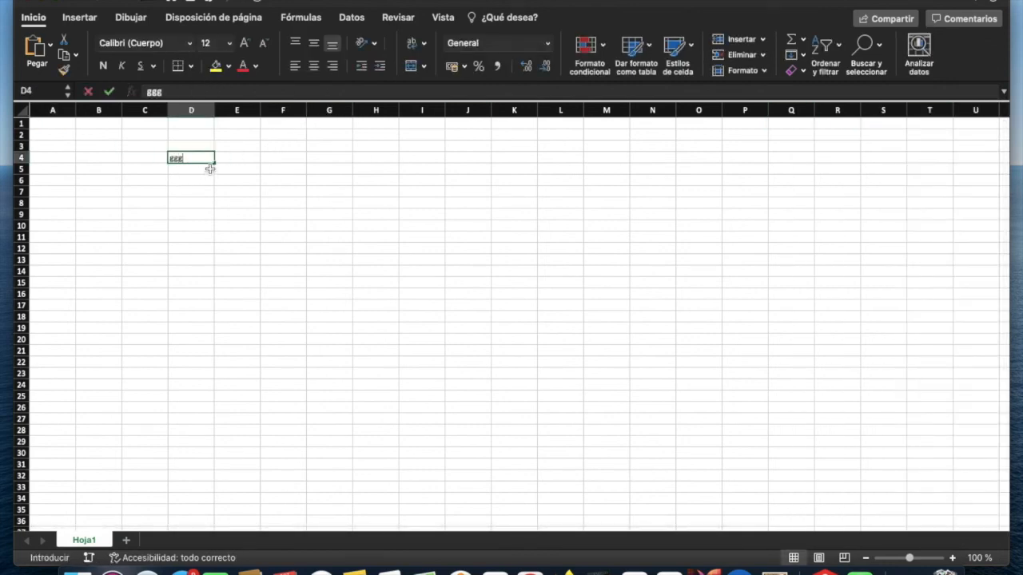
{"action": "left_click", "coordinate": [216, 214]}
{"action": "left_click", "coordinate": [192, 158]}
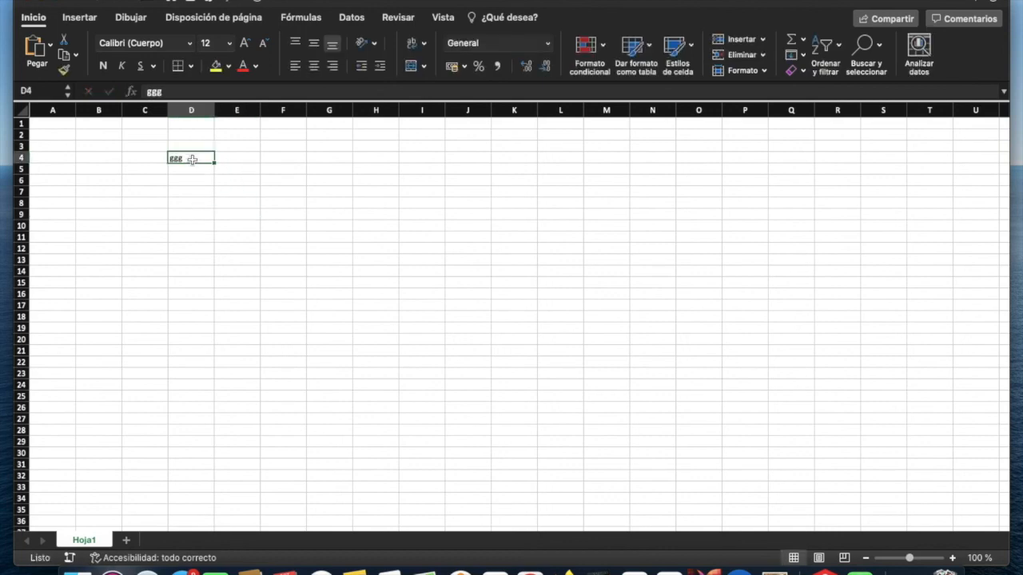
Step: Replace the content of cell D4 with yyy through the formula bar and clear the cell
{"action": "double_click", "coordinate": [192, 159]}
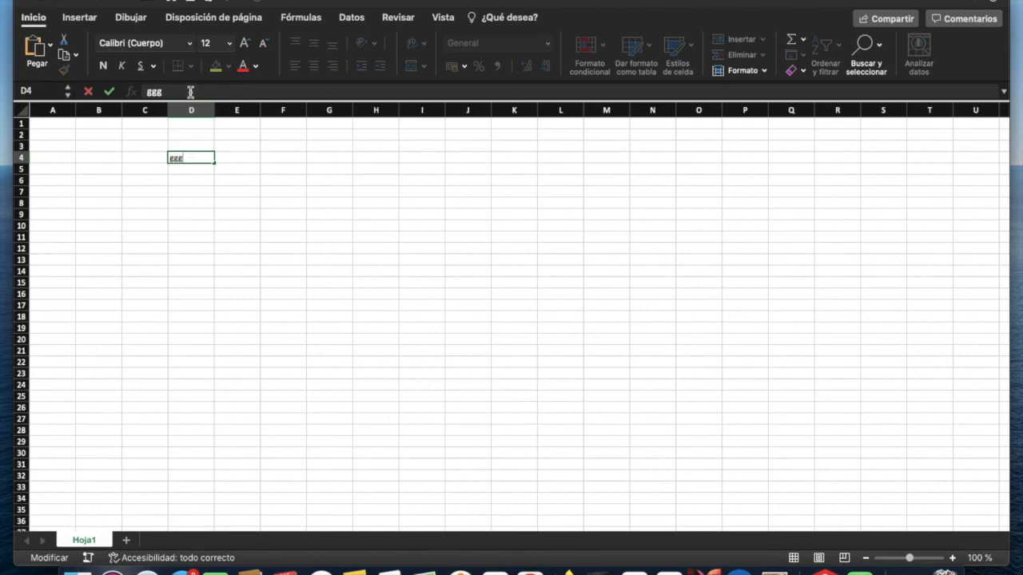
{"action": "type", "text": "yyy"}
{"action": "key", "text": "Return"}
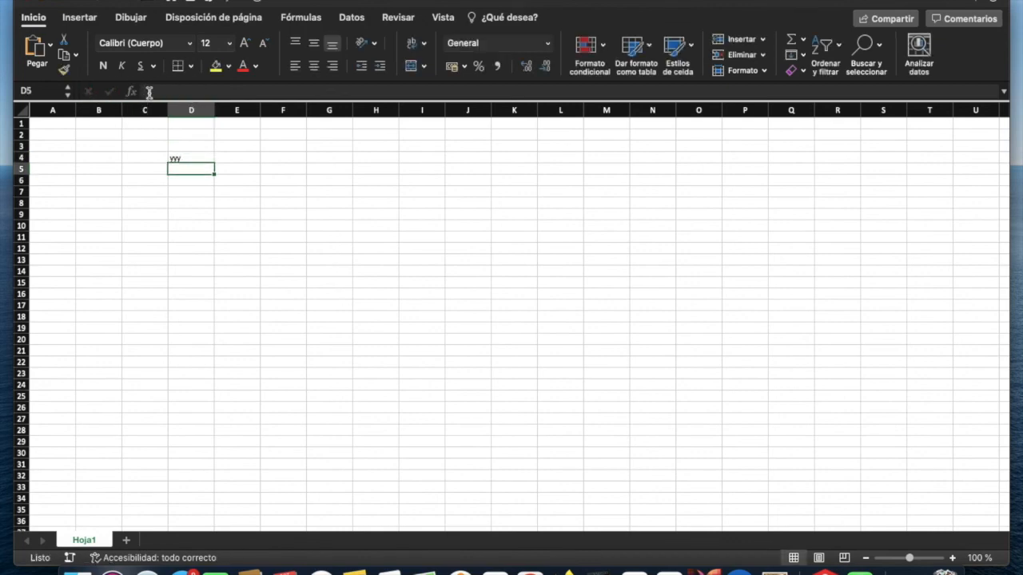
{"action": "left_click", "coordinate": [183, 156]}
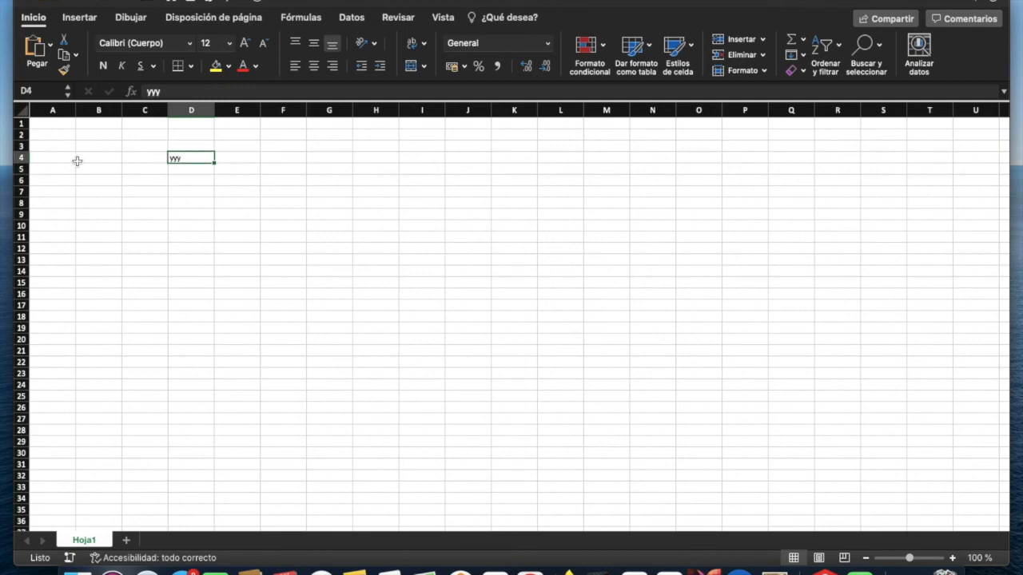
{"action": "key", "text": "Delete"}
Step: Add two new sheets to the workbook after Hoja1
{"action": "scroll", "coordinate": [755, 230], "scroll_direction": "down", "scroll_amount": 4}
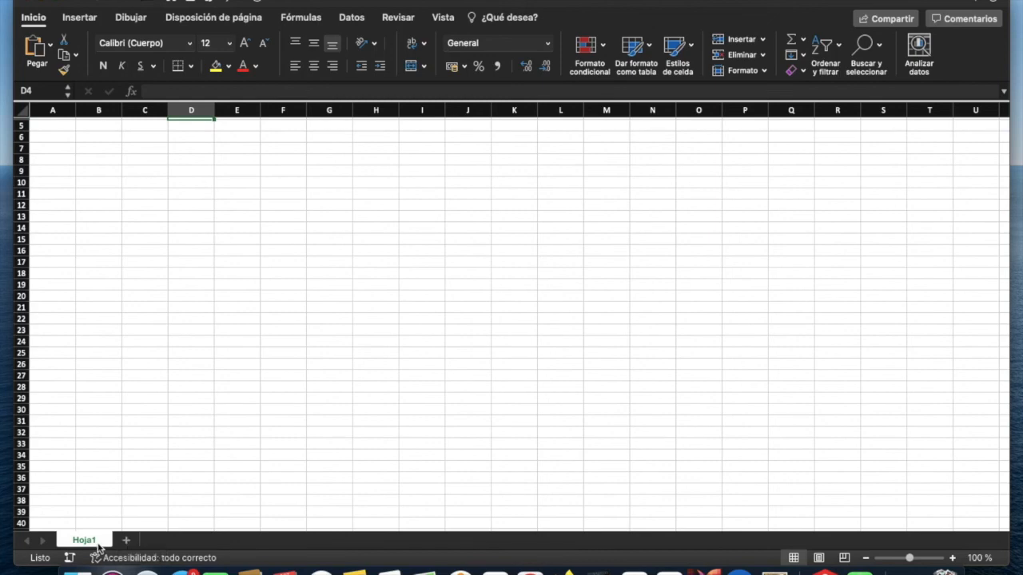
{"action": "left_click", "coordinate": [126, 543]}
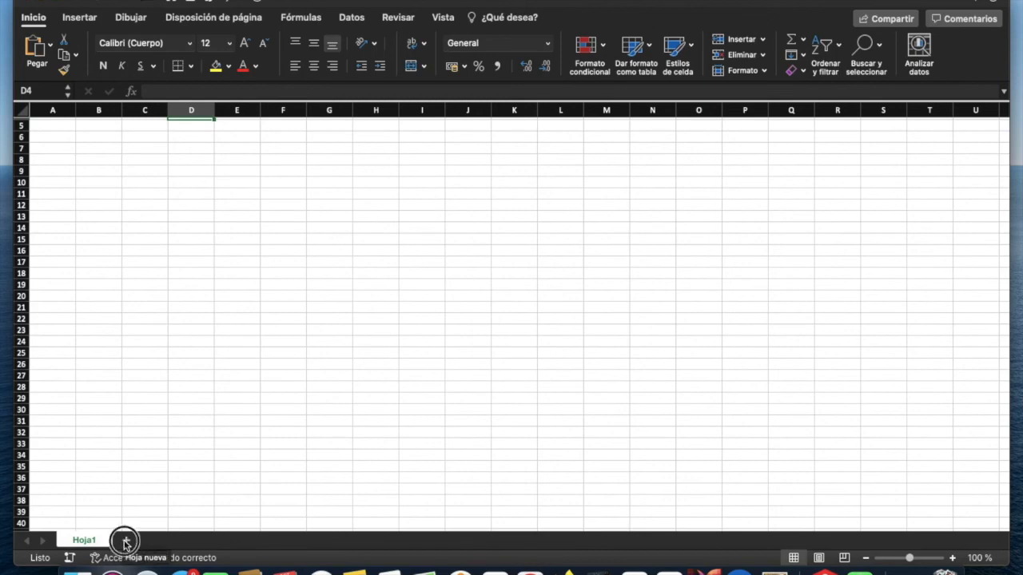
{"action": "left_click", "coordinate": [179, 542]}
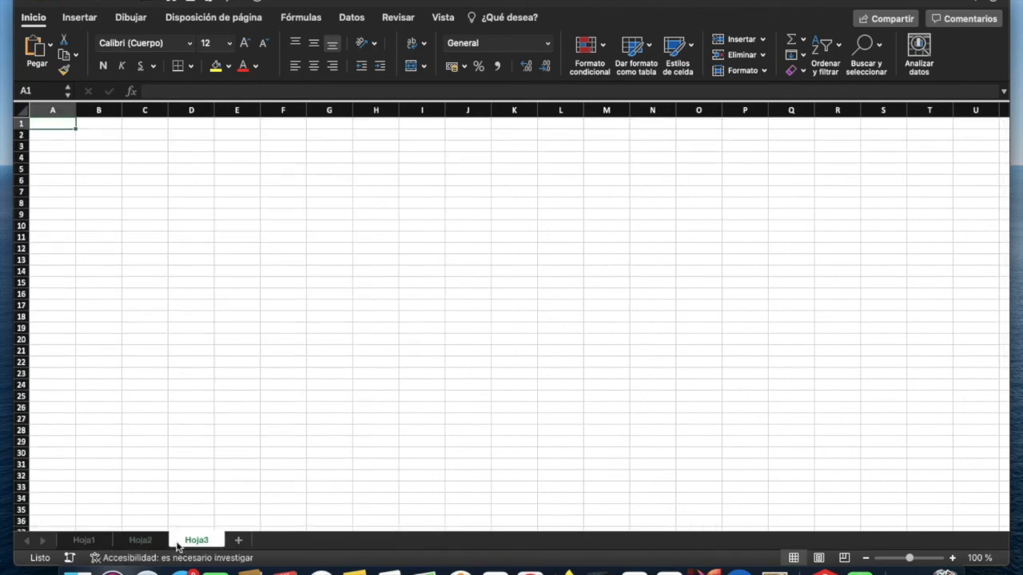